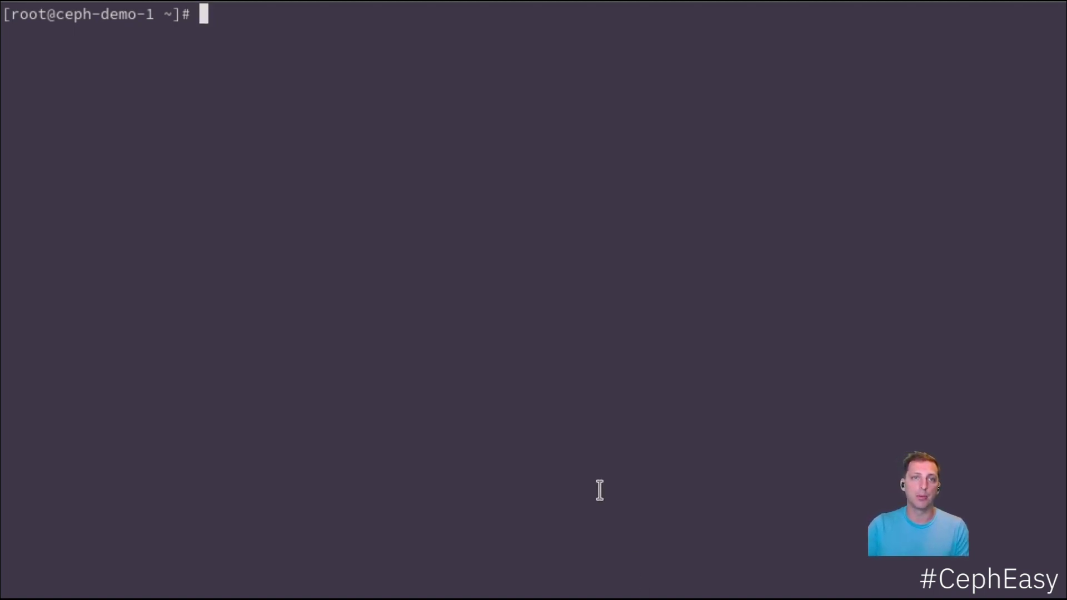
- Display /etc/hosts and point out the ceph-demo-2 and ceph-demo-3 entries
{"action": "type", "text": "cat /etc/hosts"}
{"action": "key", "text": "Return"}
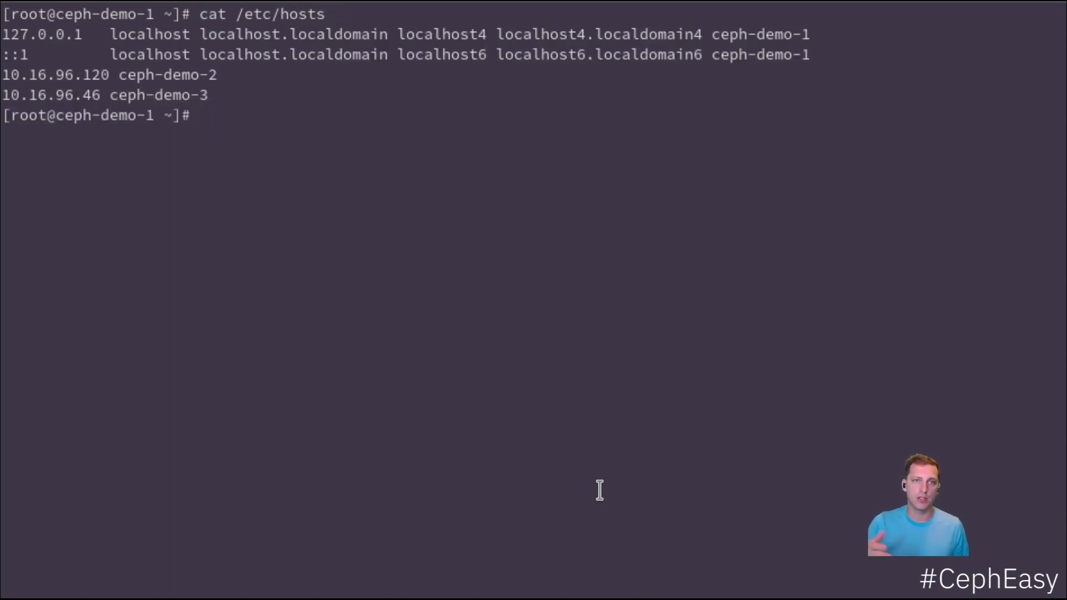
{"action": "double_click", "coordinate": [145, 75]}
{"action": "double_click", "coordinate": [150, 96]}
{"action": "left_click", "coordinate": [173, 154]}
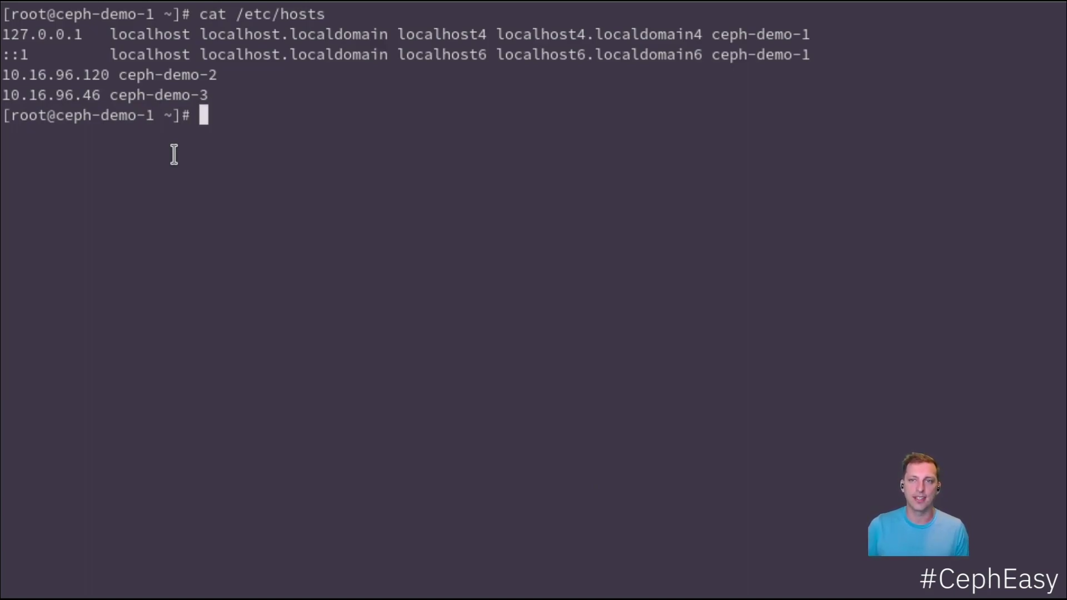
- Install the cephadm package with dnf, confirming the prompt with y
{"action": "type", "text": "dnf install "}
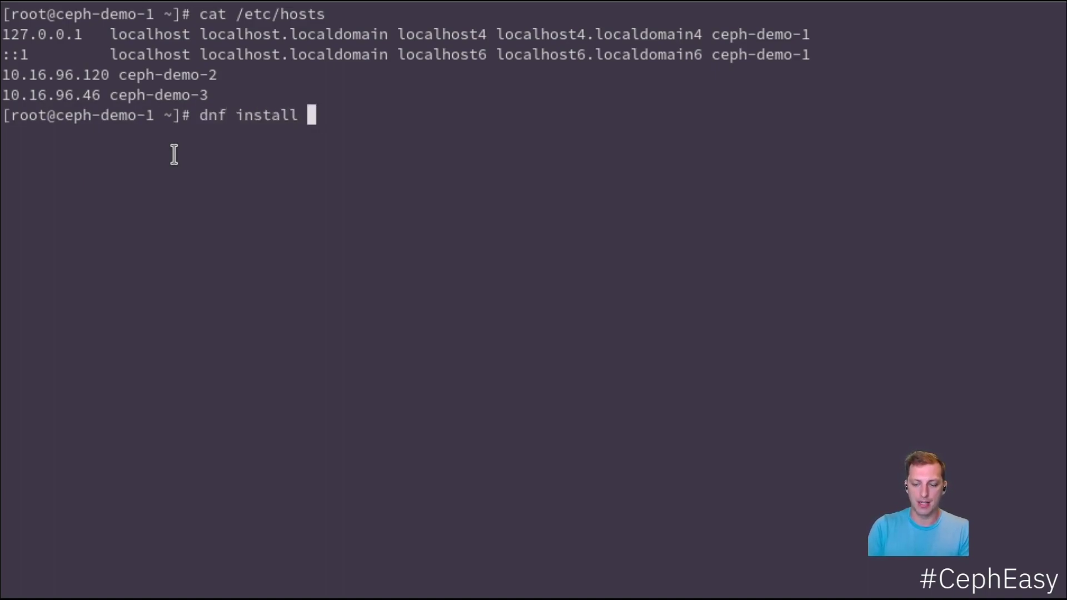
{"action": "type", "text": "cephadcm"}
{"action": "key", "text": "BackSpace"}
{"action": "key", "text": "BackSpace"}
{"action": "type", "text": "m"}
{"action": "key", "text": "Return"}
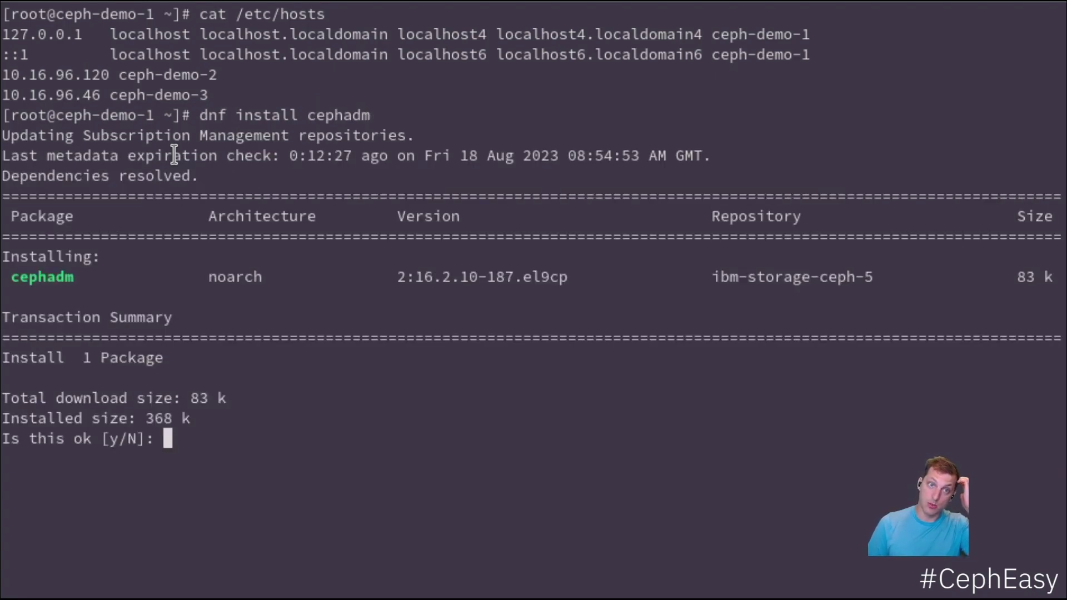
{"action": "type", "text": "y"}
{"action": "key", "text": "Return"}
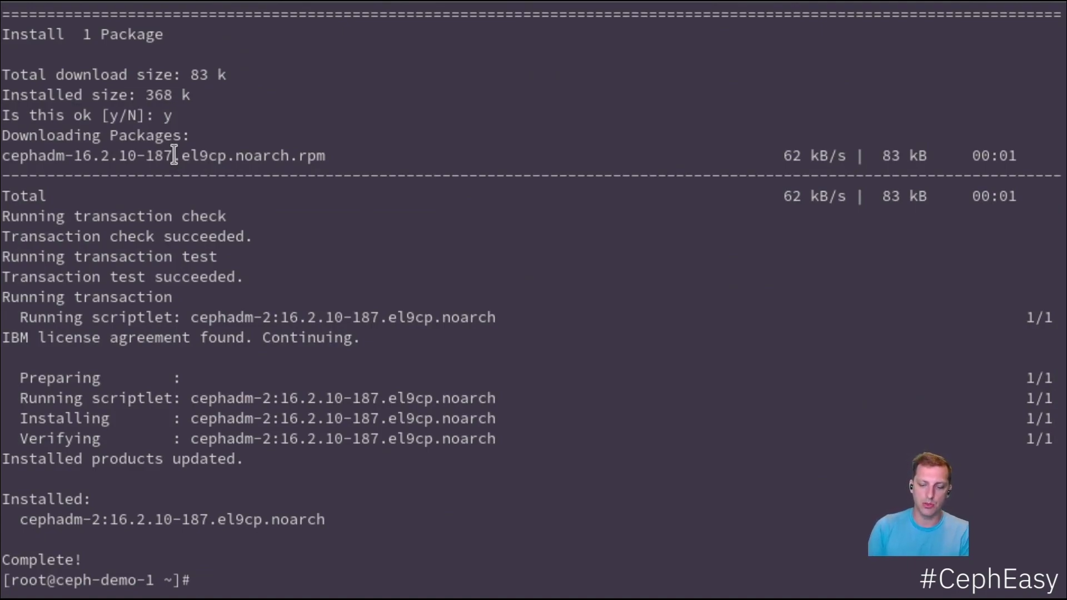
- Show the help options for cephadm bootstrap
{"action": "key", "text": "Up"}
{"action": "key", "text": "Down"}
{"action": "type", "text": "cephadm botstrap"}
{"action": "key", "text": "Left"}
{"action": "key", "text": "Left"}
{"action": "key", "text": "Left"}
{"action": "key", "text": "Left"}
{"action": "key", "text": "Left"}
{"action": "key", "text": "BackSpace"}
{"action": "type", "text": "ot"}
{"action": "key", "text": "End"}
{"action": "type", "text": "-h"}
{"action": "key", "text": "Return"}
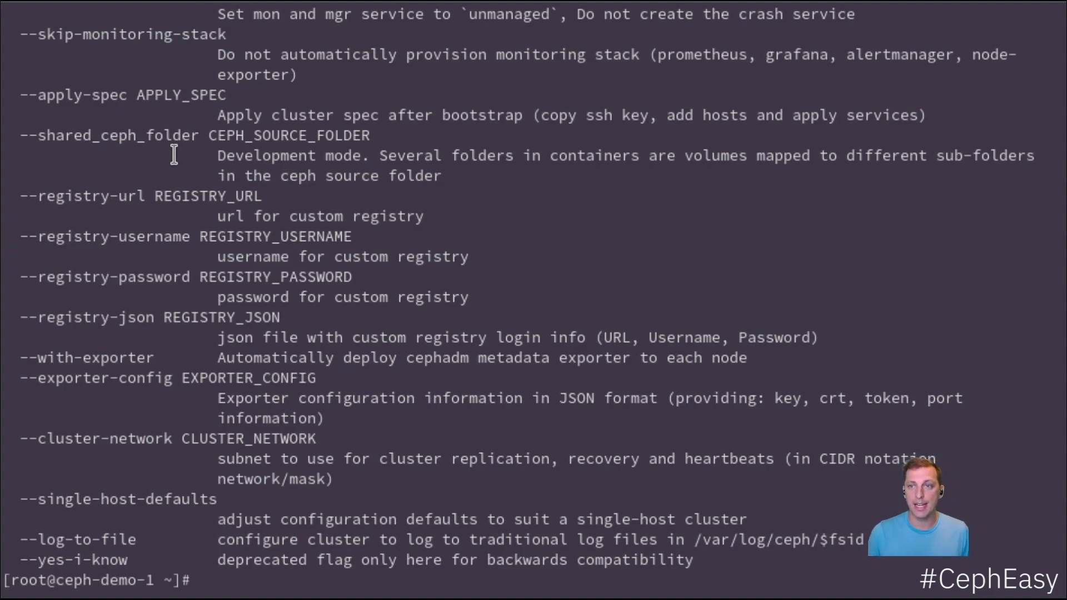
- Save a commented-out cephadm bootstrap --mon-ip command in the shell history
{"action": "key", "text": "Up"}
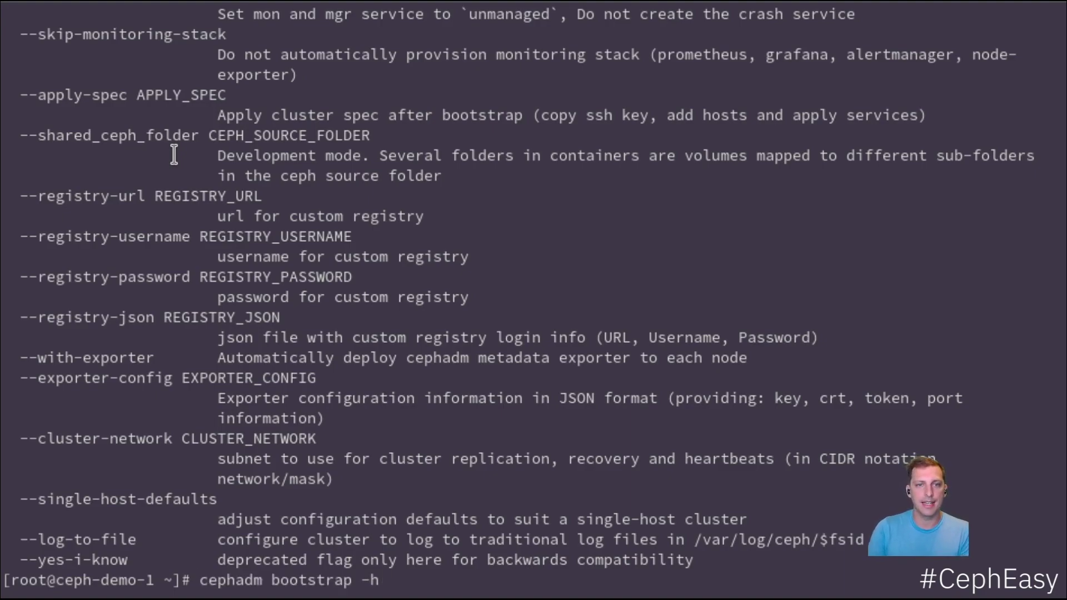
{"action": "key", "text": "BackSpace"}
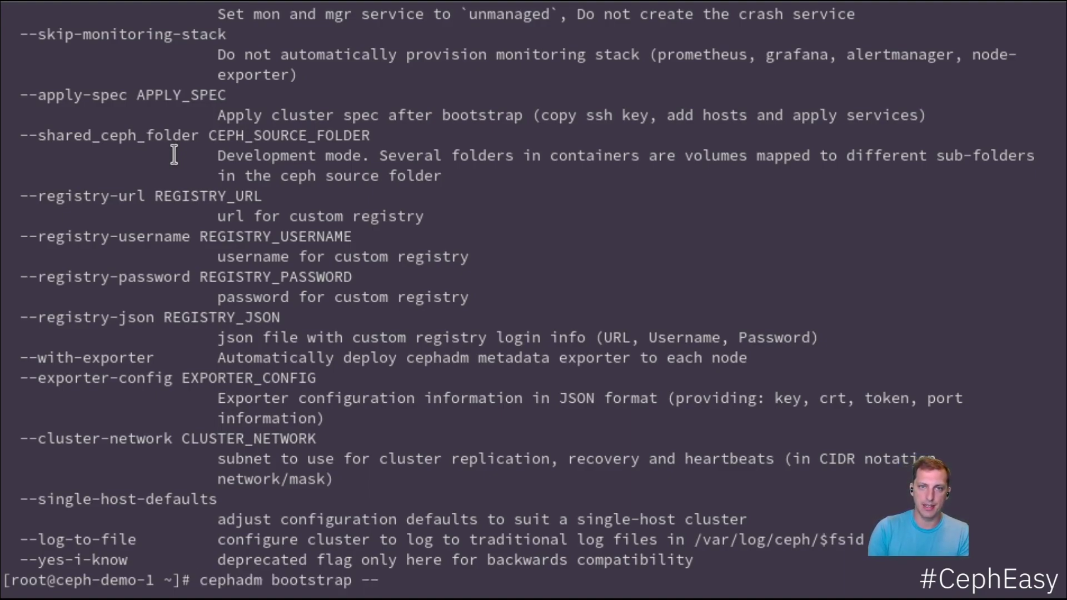
{"action": "type", "text": "-mon-ip"}
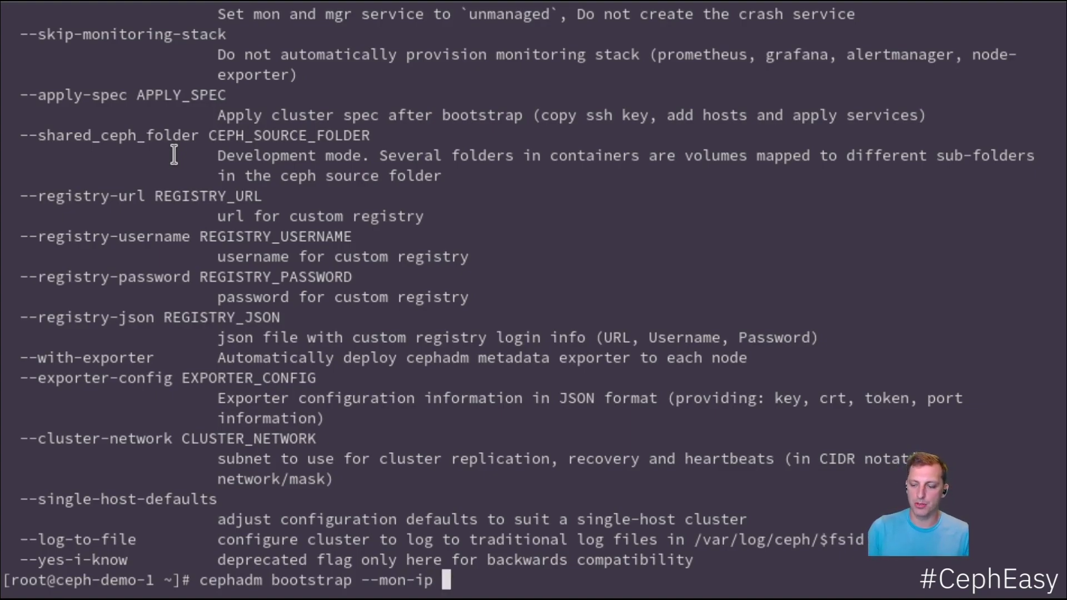
{"action": "key", "text": "ctrl+a"}
{"action": "type", "text": "#"}
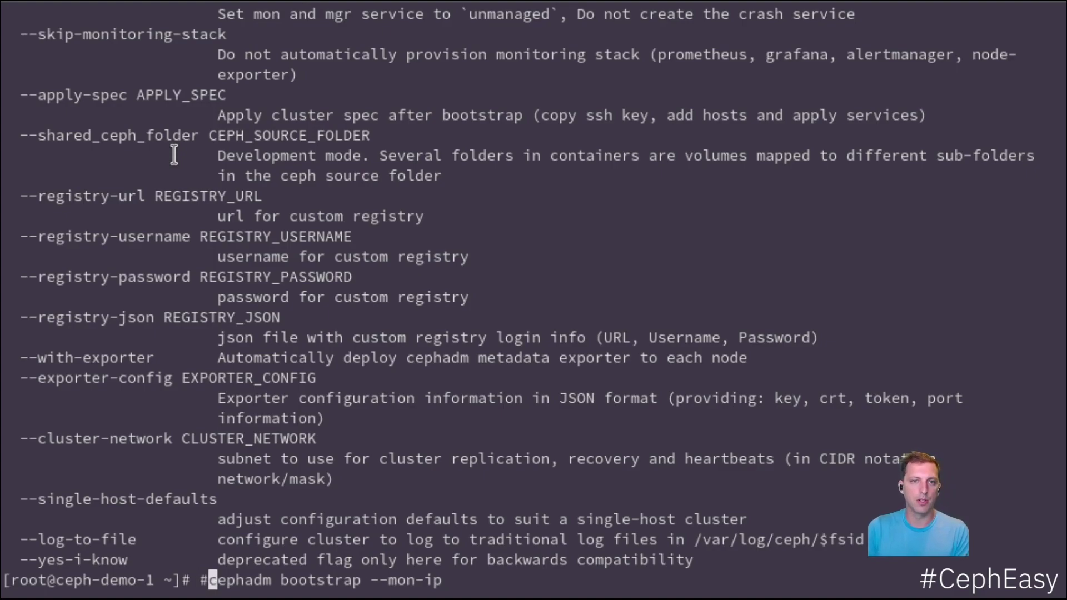
{"action": "key", "text": "Return"}
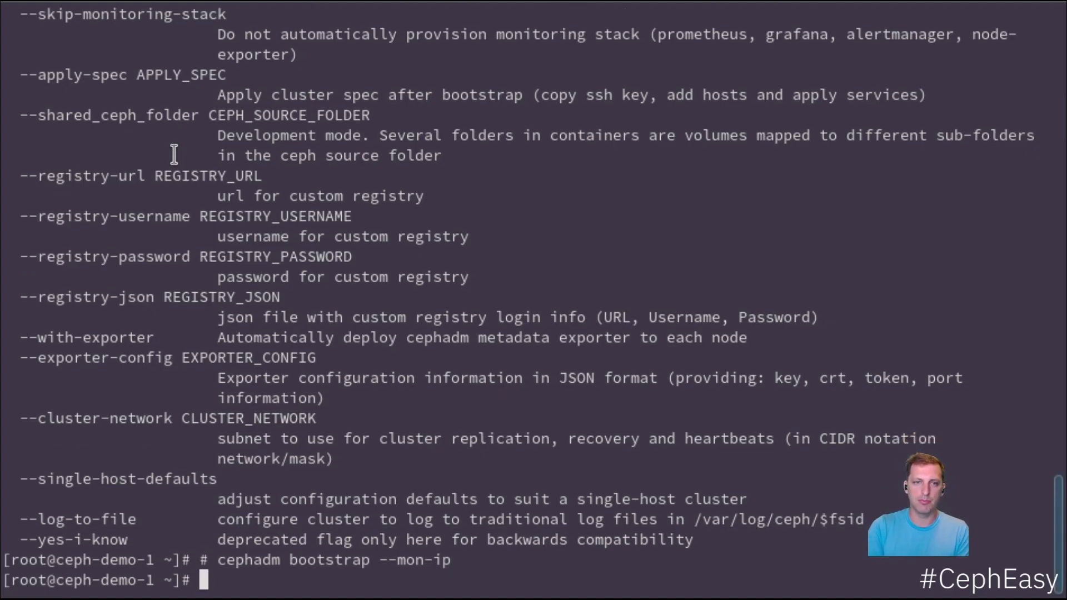
- List network addresses with ip a and add 10.16.96.72 after --mon-ip
{"action": "type", "text": "ip a"}
{"action": "key", "text": "Return"}
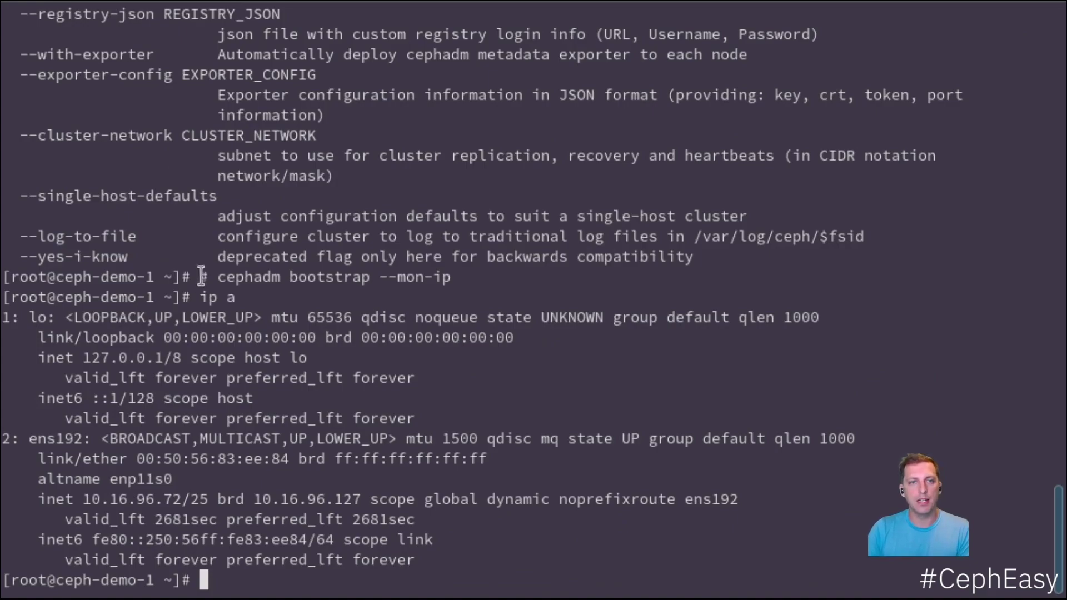
{"action": "double_click", "coordinate": [145, 498]}
{"action": "key", "text": "ctrl+c"}
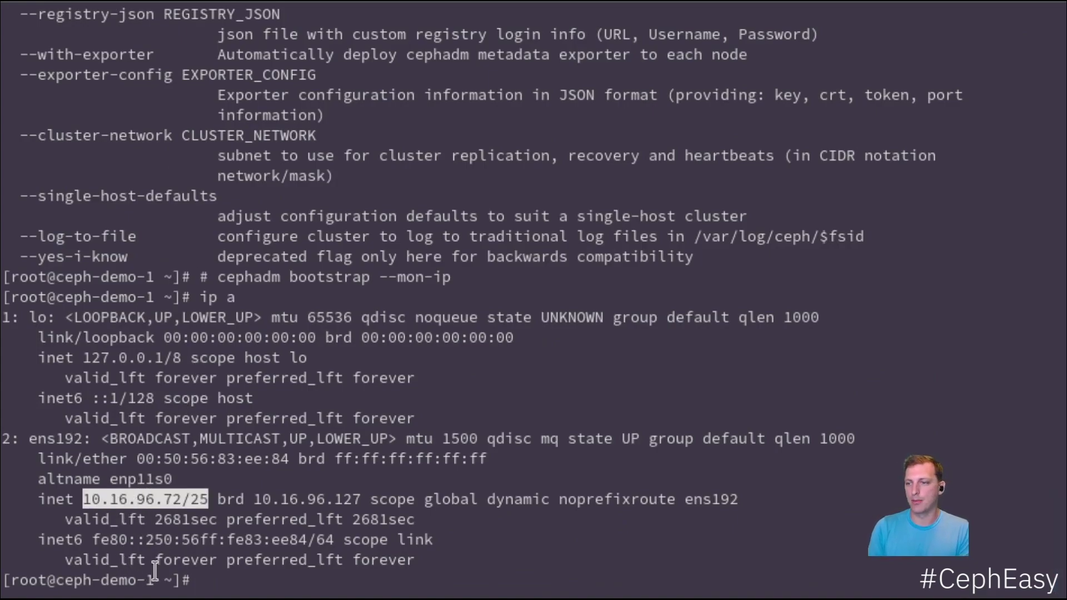
{"action": "key", "text": "Up"}
{"action": "key", "text": "Up"}
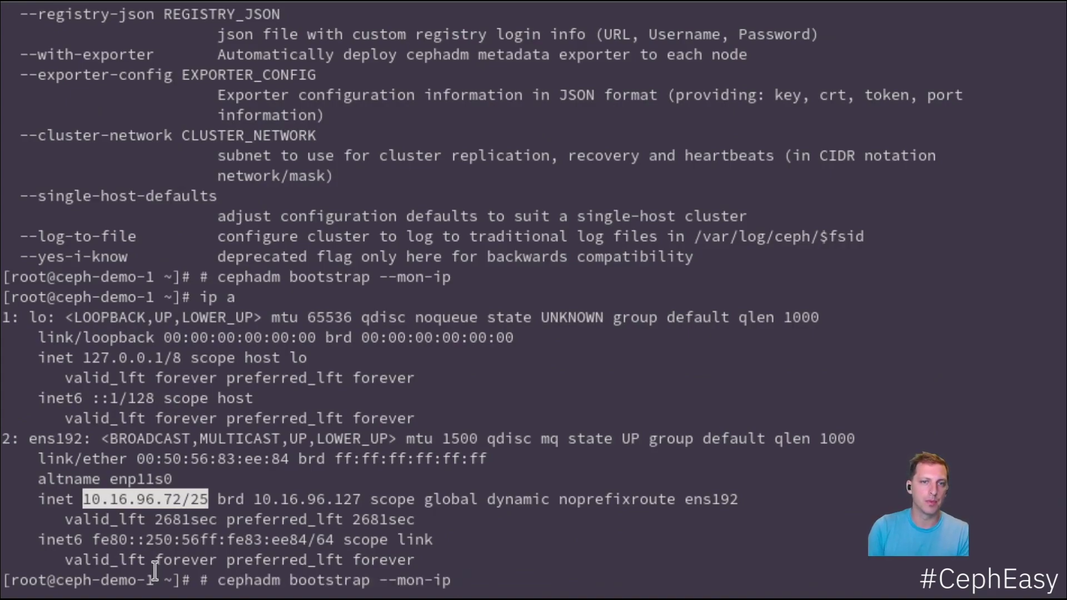
{"action": "middle_click", "coordinate": [155, 571]}
{"action": "key", "text": "BackSpace"}
{"action": "key", "text": "BackSpace"}
{"action": "key", "text": "BackSpace"}
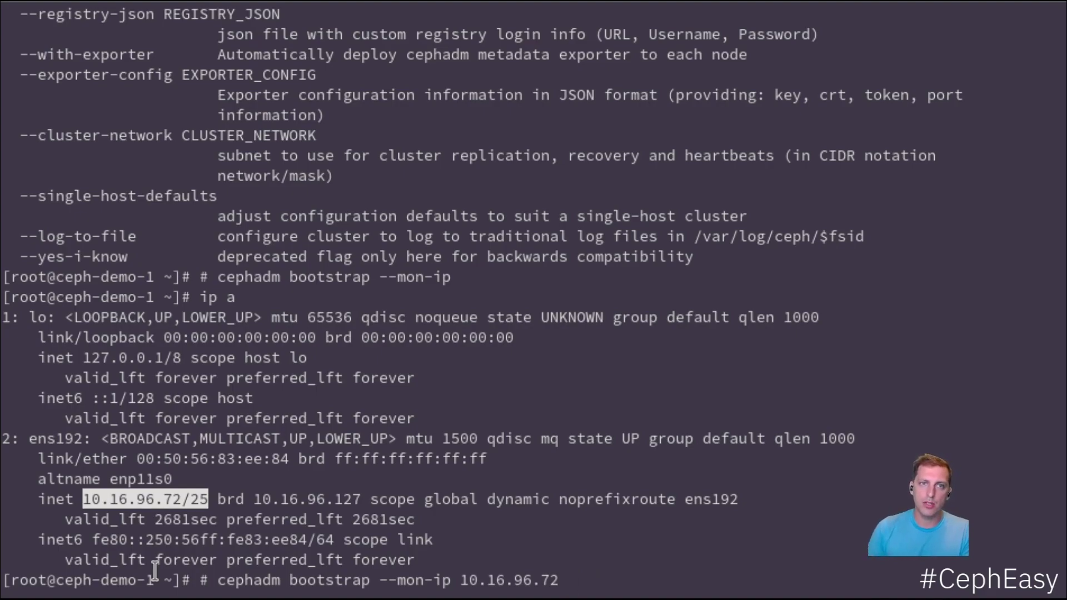
- Append --registry-json /etc/mylogin.json to the commented command and stage cat /etc/mylogin.json
{"action": "double_click", "coordinate": [83, 15]}
{"action": "key", "text": "ctrl+c"}
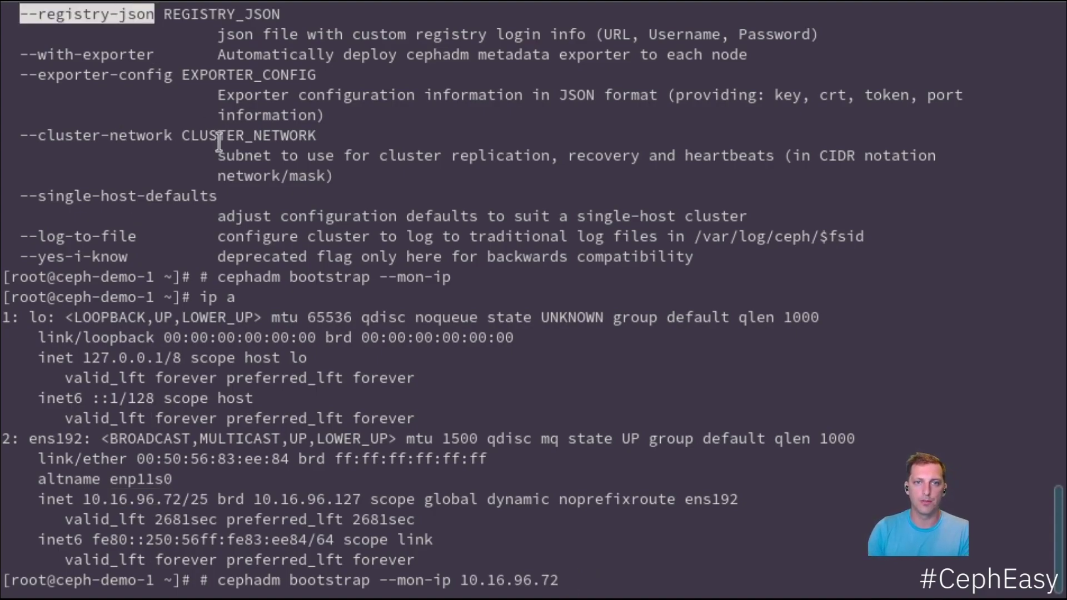
{"action": "middle_click", "coordinate": [461, 473]}
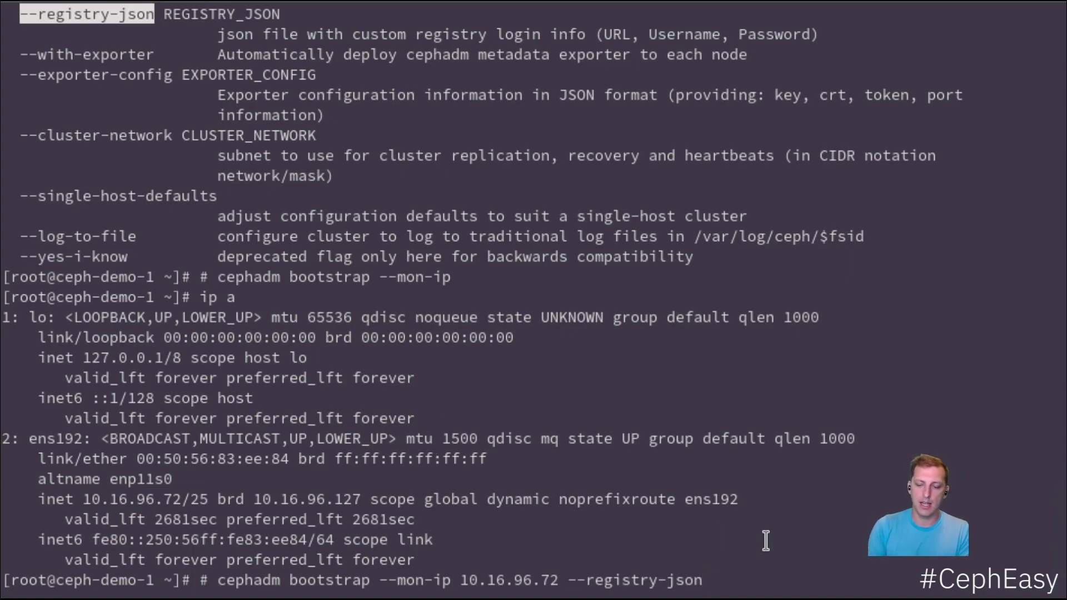
{"action": "type", "text": "/etc/m"}
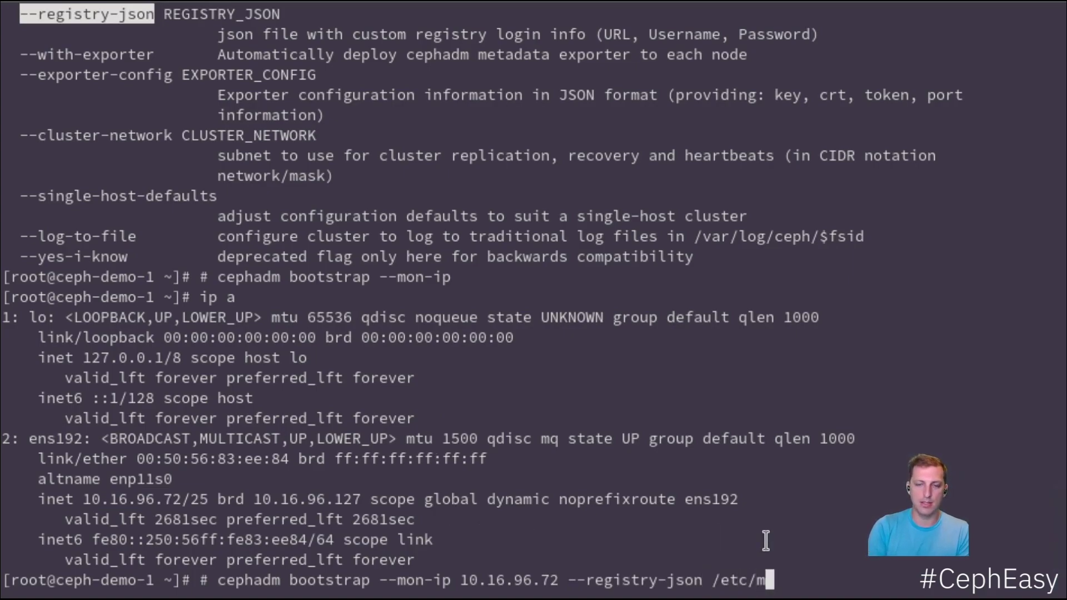
{"action": "type", "text": "y"}
{"action": "key", "text": "Tab"}
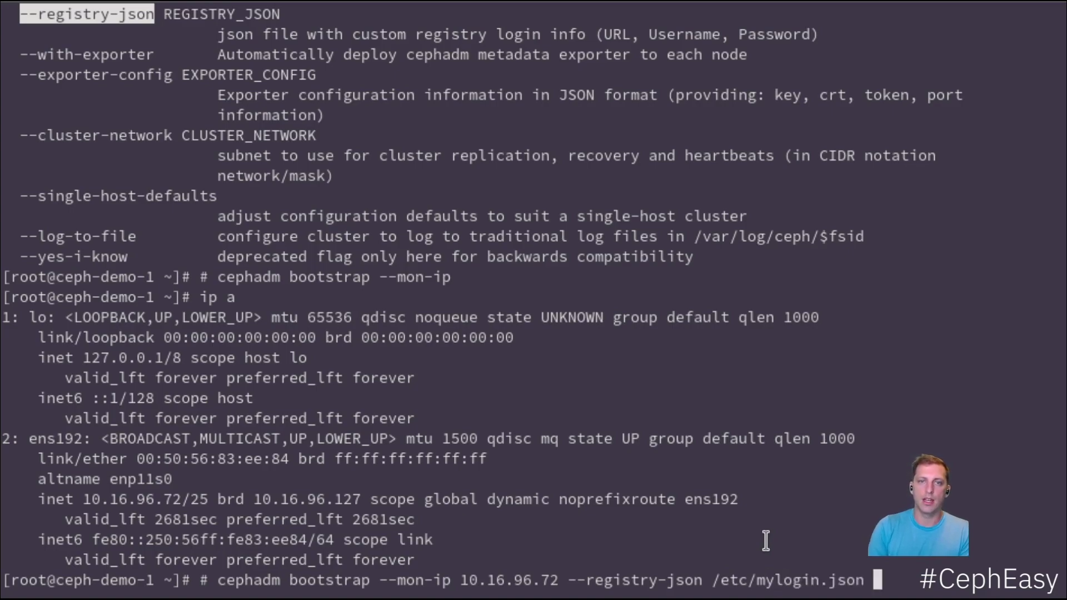
{"action": "double_click", "coordinate": [785, 579]}
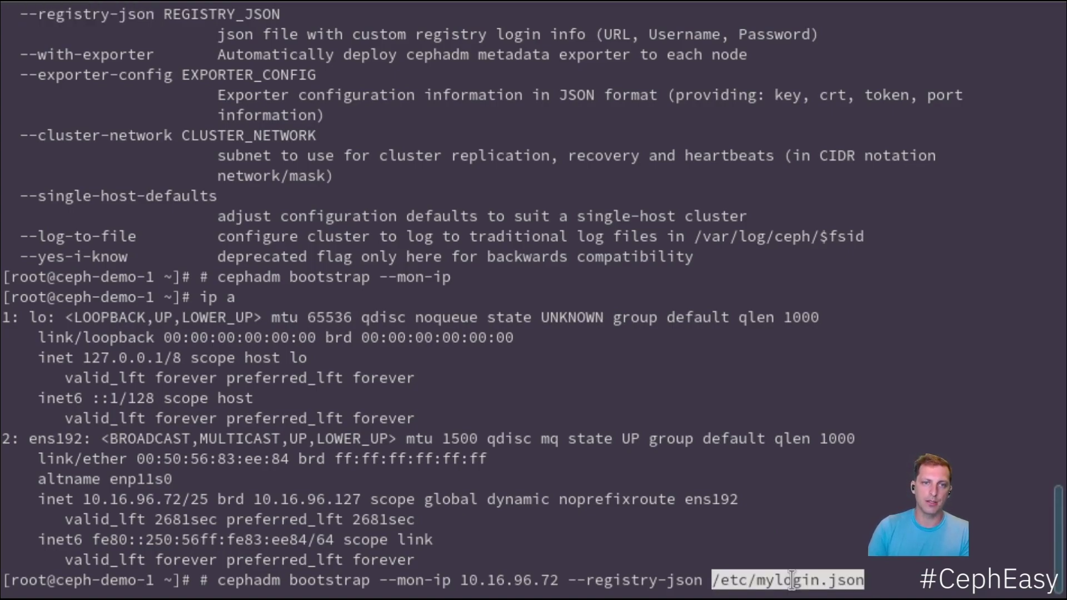
{"action": "key", "text": "Return"}
{"action": "type", "text": "cat"}
{"action": "middle_click", "coordinate": [791, 580]}
- Print /etc/mylogin.json and highlight the cp.icr.io/cp URL, username and password values
{"action": "key", "text": "Return"}
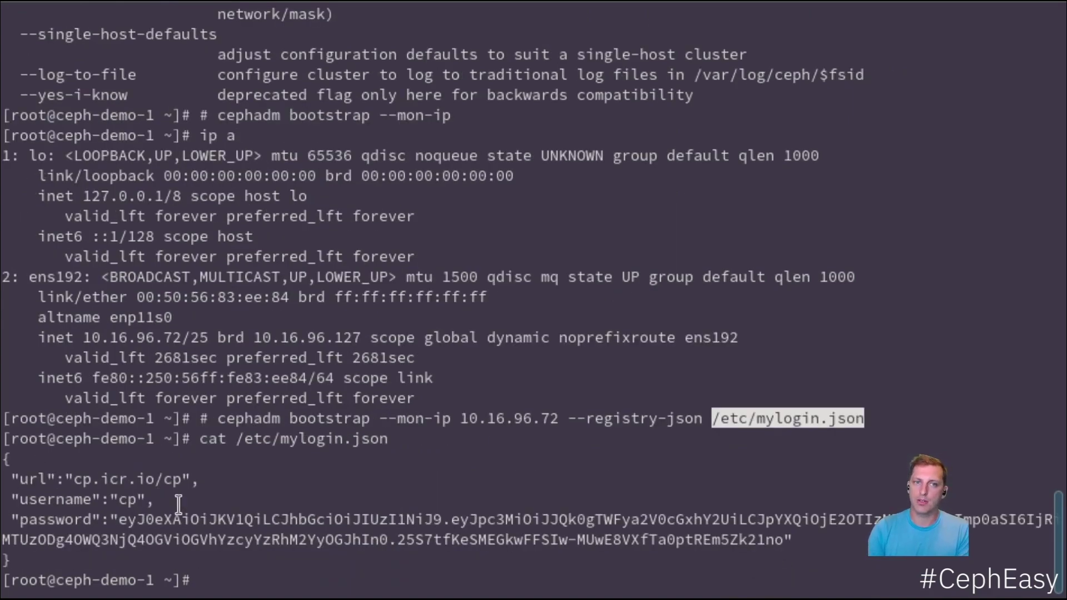
{"action": "left_click", "coordinate": [125, 486]}
{"action": "double_click", "coordinate": [124, 486]}
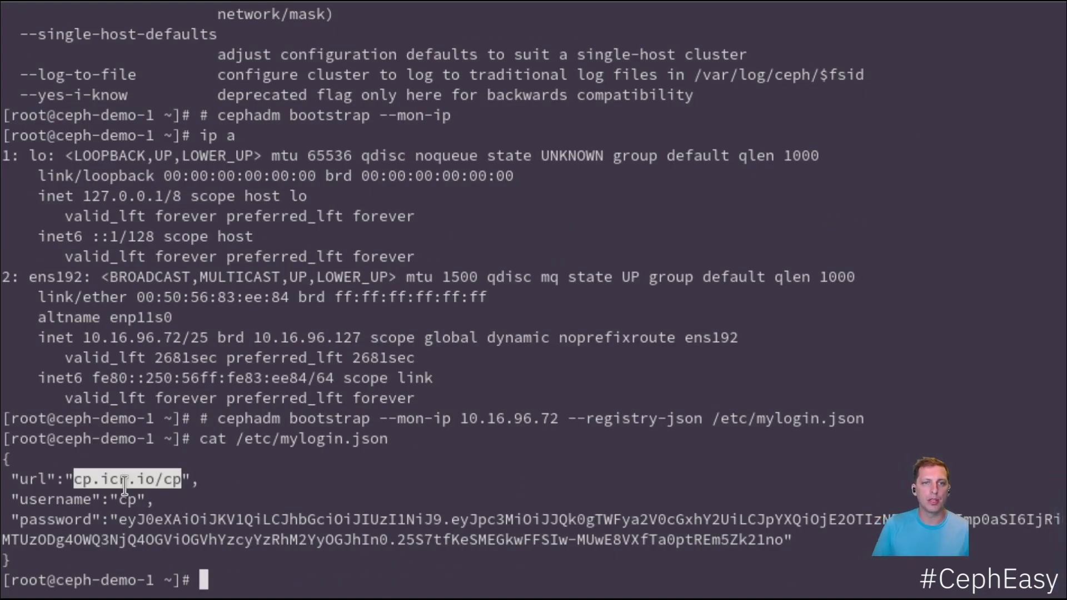
{"action": "double_click", "coordinate": [127, 499]}
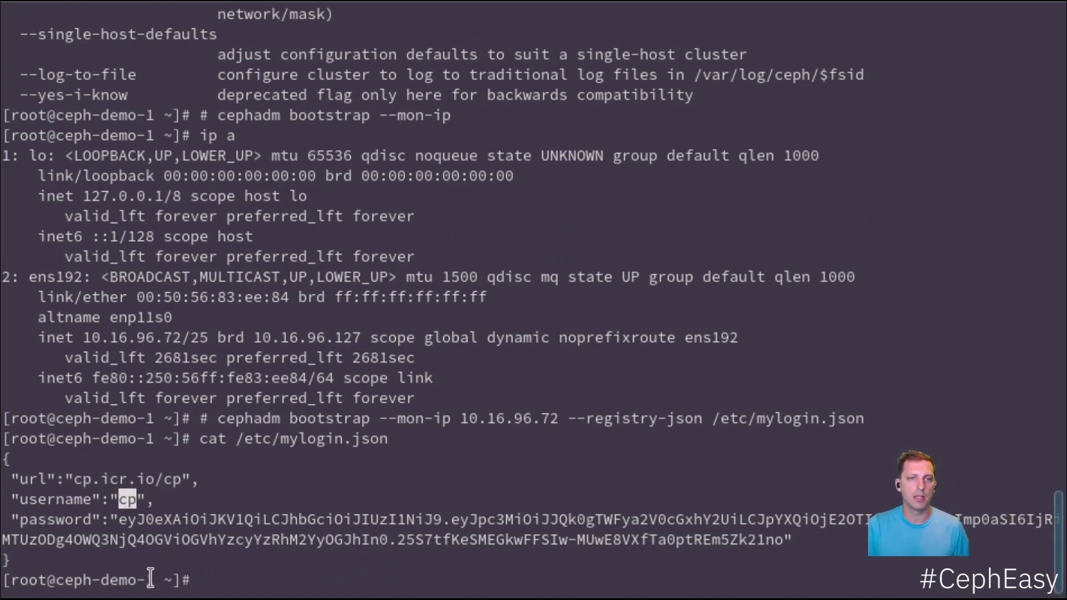
{"action": "double_click", "coordinate": [173, 522]}
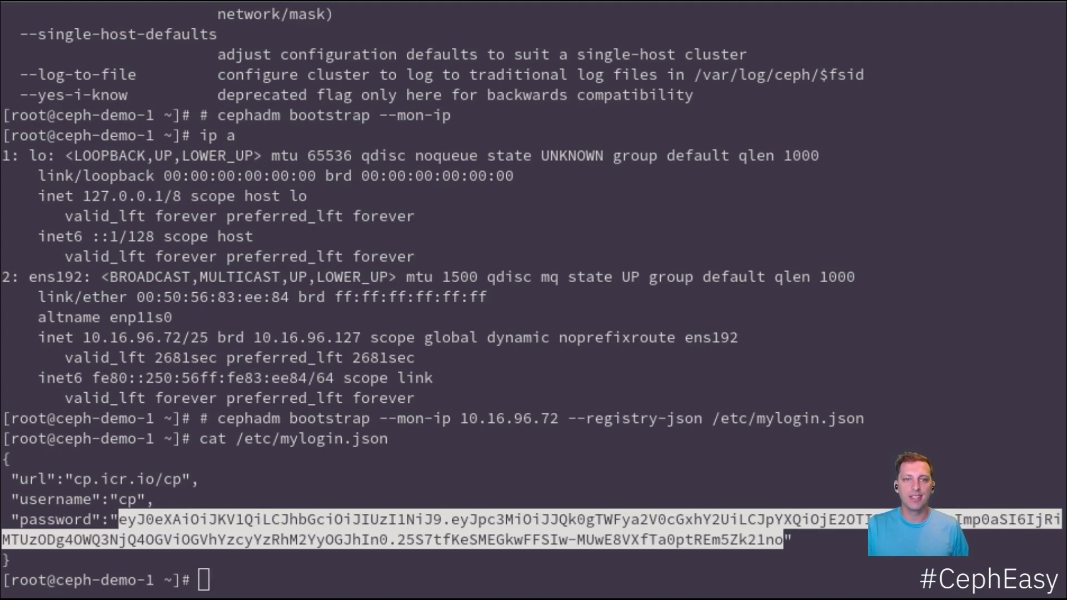
{"action": "left_click", "coordinate": [469, 292]}
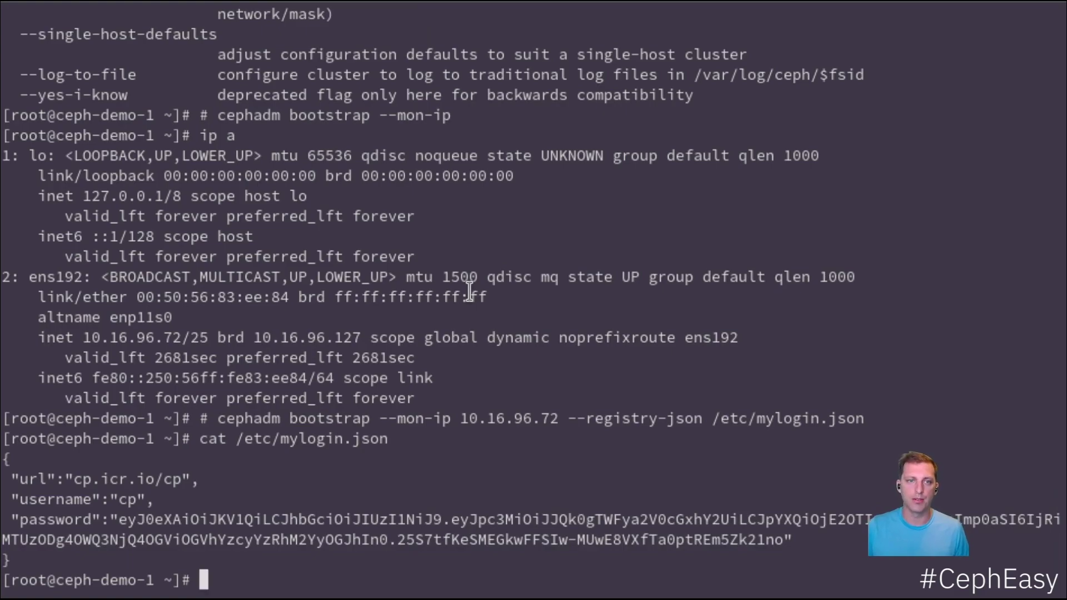
- Uncomment and run the bootstrap command for 10.16.96.72, then select the dashboard URL and credentials
{"action": "key", "text": "Up"}
{"action": "key", "text": "Up"}
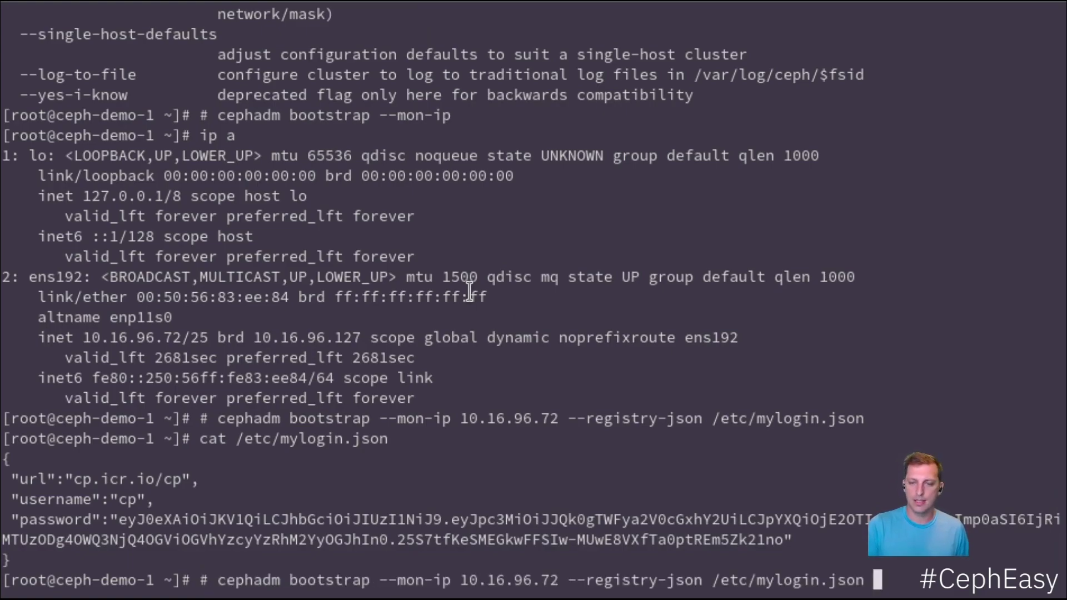
{"action": "key", "text": "ctrl+a"}
{"action": "key", "text": "Delete"}
{"action": "key", "text": "Delete"}
{"action": "key", "text": "Return"}
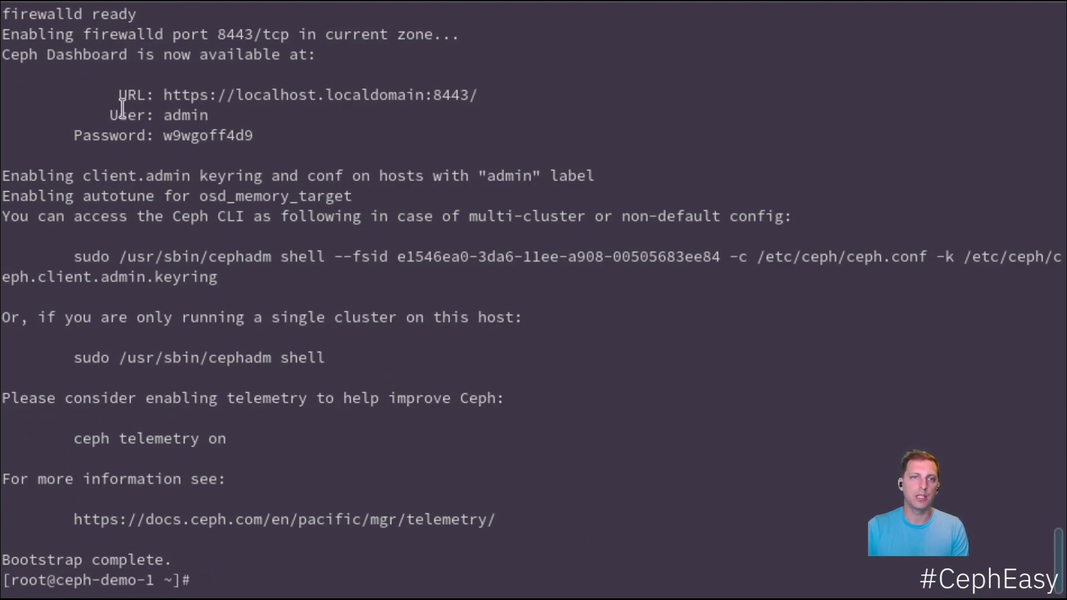
{"action": "left_click_drag", "start_coordinate": [74, 85], "coordinate": [306, 135]}
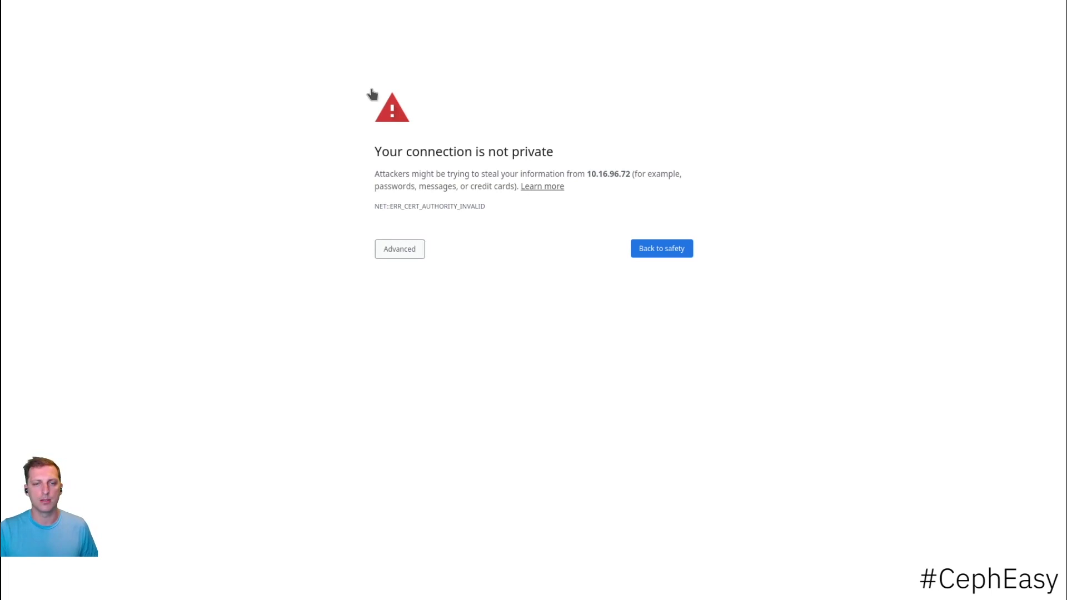
- Bypass the certificate warning via Advanced and proceed to 10.16.96.72 (unsafe)
{"action": "key", "text": "Return"}
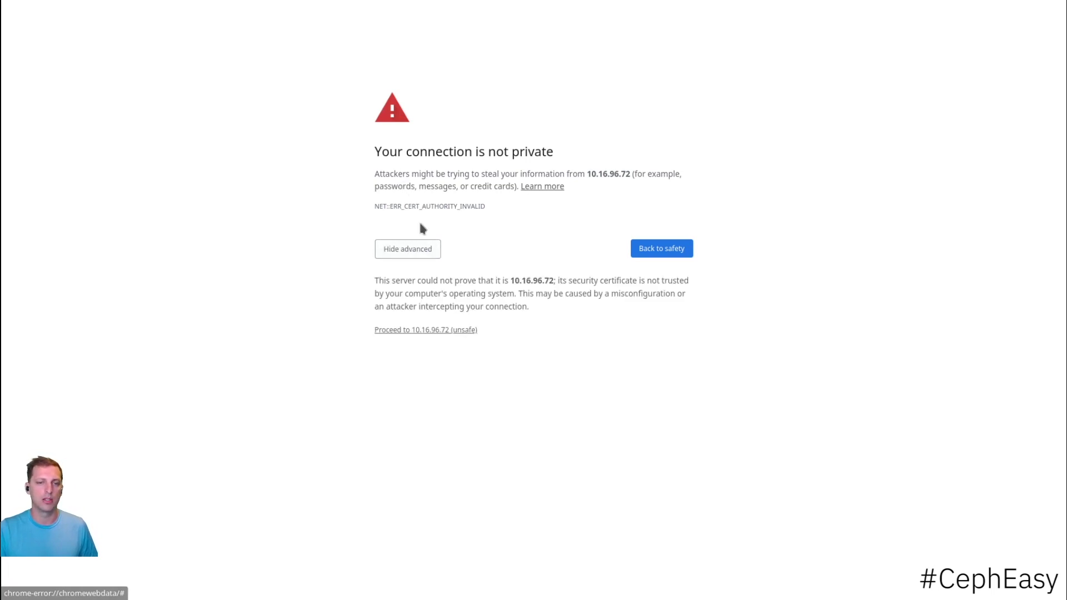
{"action": "key", "text": "Return"}
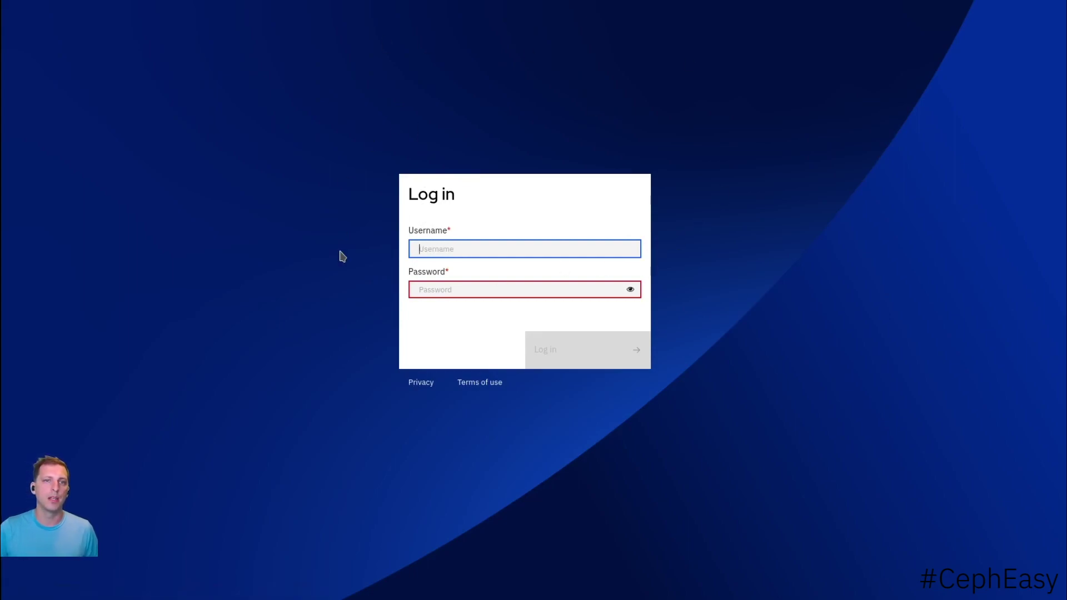
- Log in to the dashboard with the administrator username and initial password
{"action": "type", "text": "admin"}
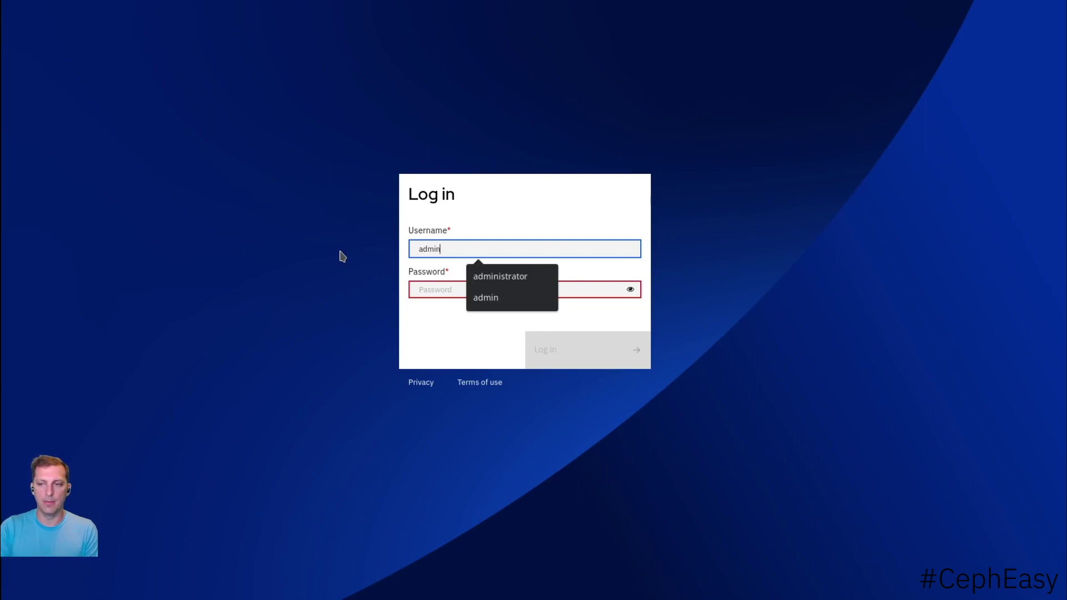
{"action": "key", "text": "Tab"}
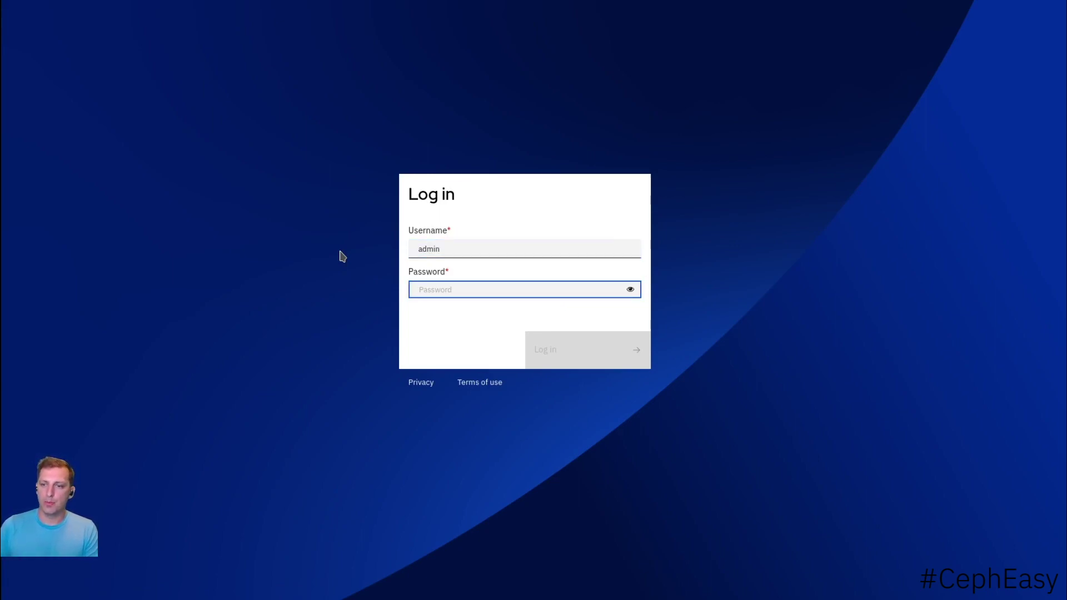
{"action": "left_click", "coordinate": [316, 159]}
{"action": "type", "text": "**********"}
{"action": "key", "text": "Return"}
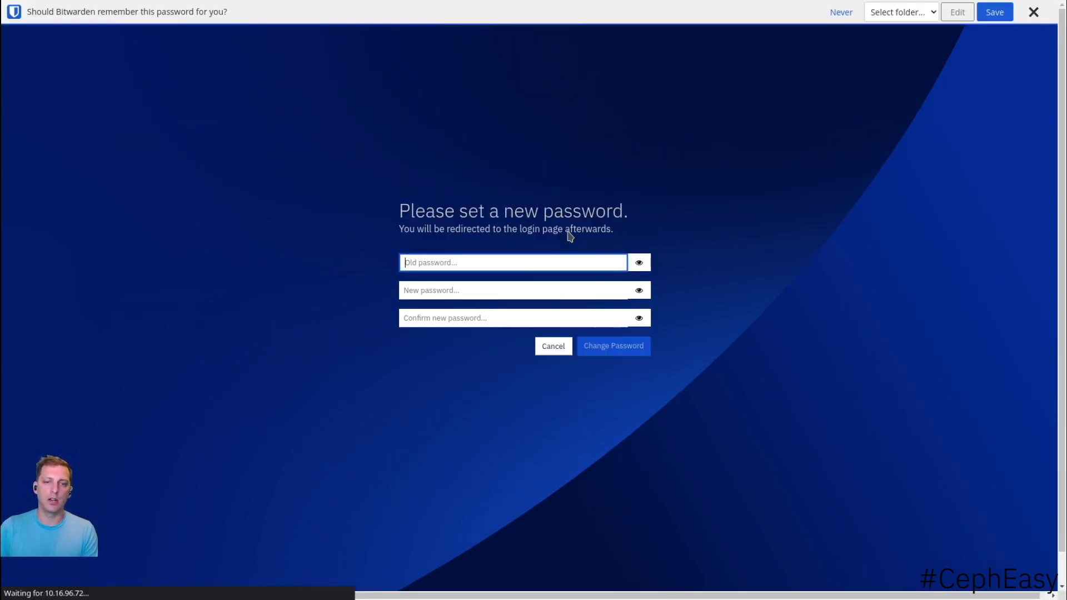
- Fill in the old password, the new password and its confirmation
{"action": "type", "text": "**********"}
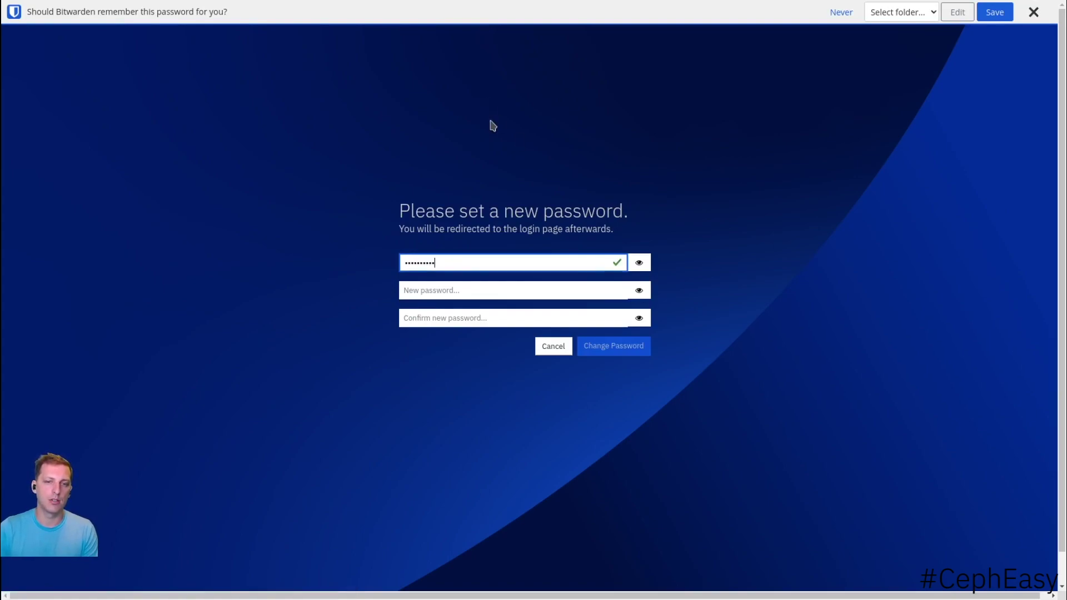
{"action": "key", "text": "Tab"}
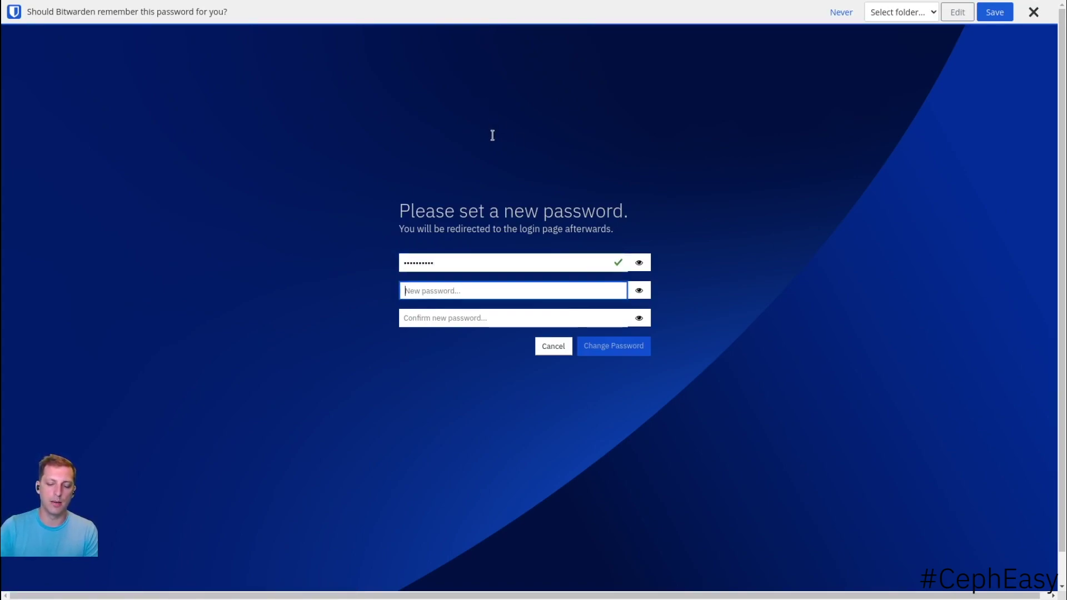
{"action": "type", "text": "*************"}
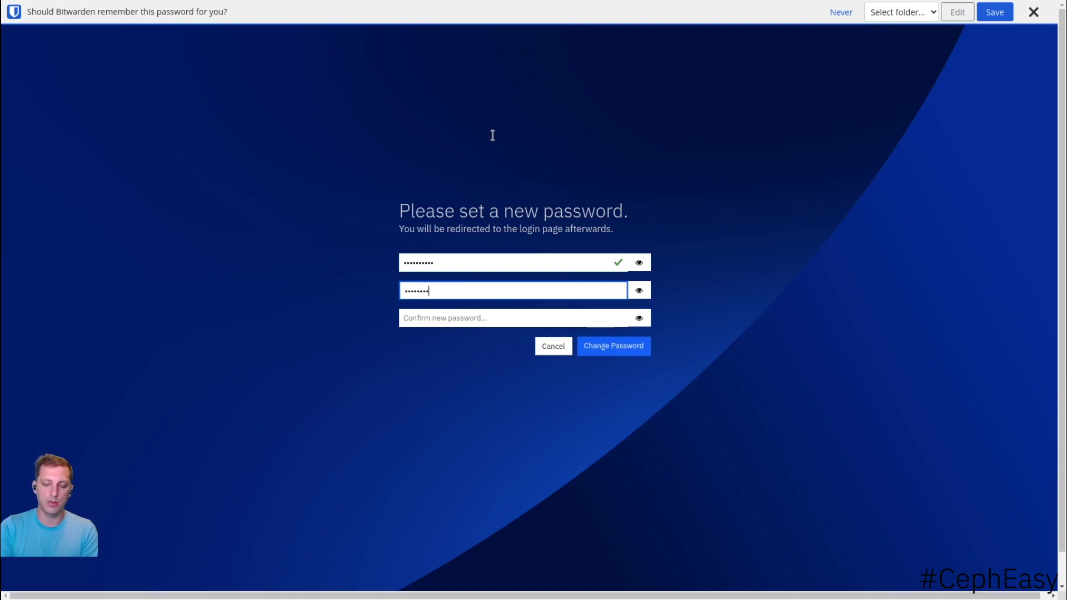
{"action": "key", "text": "Tab"}
{"action": "type", "text": "************"}
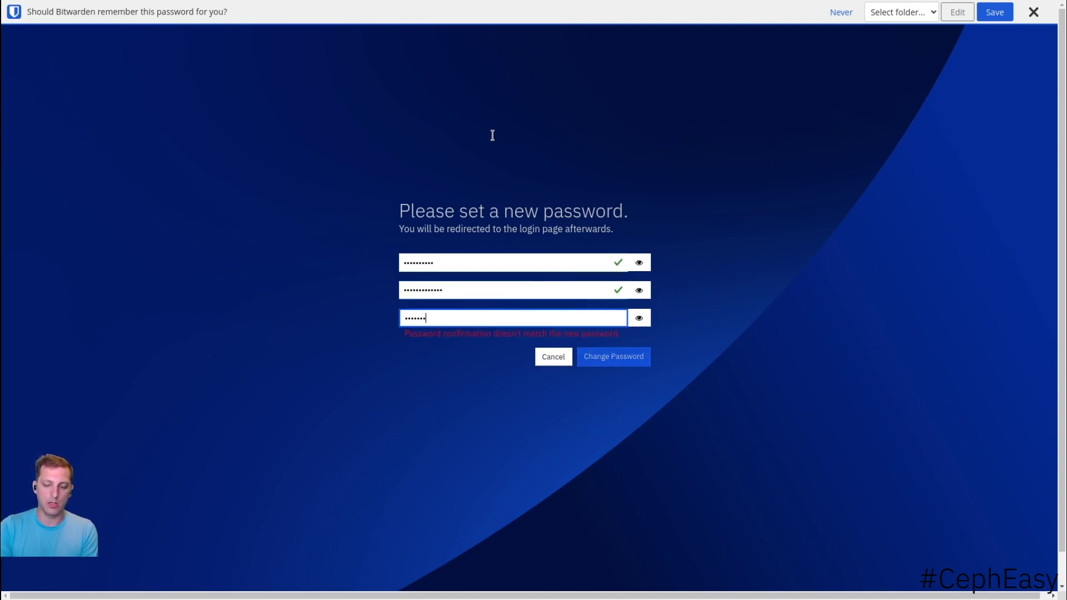
{"action": "type", "text": "*"}
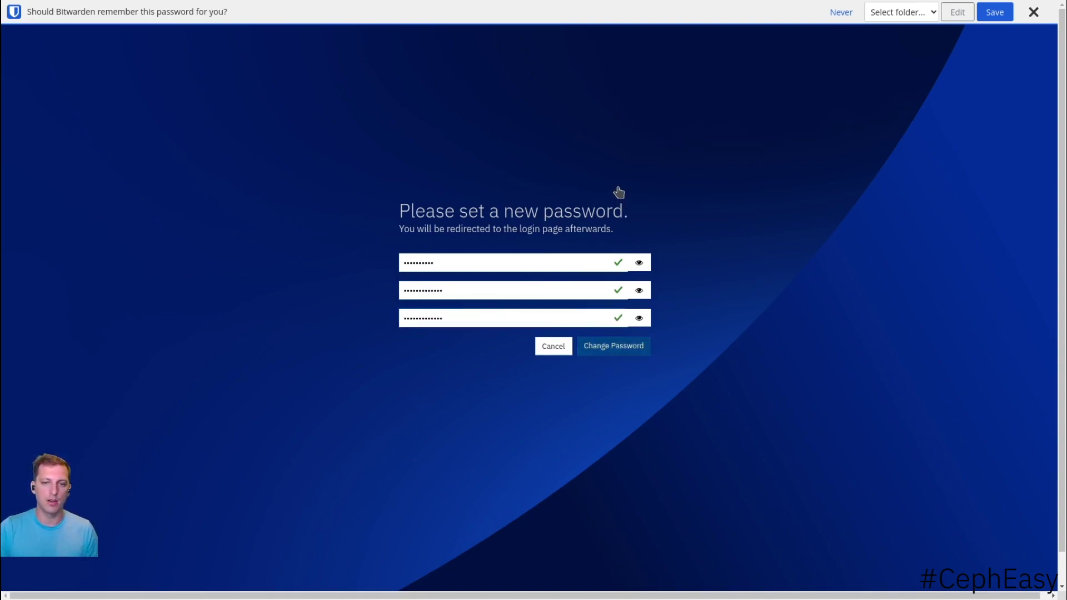
- Submit the password change and log back in with the administrator username and new password
{"action": "left_click", "coordinate": [639, 347]}
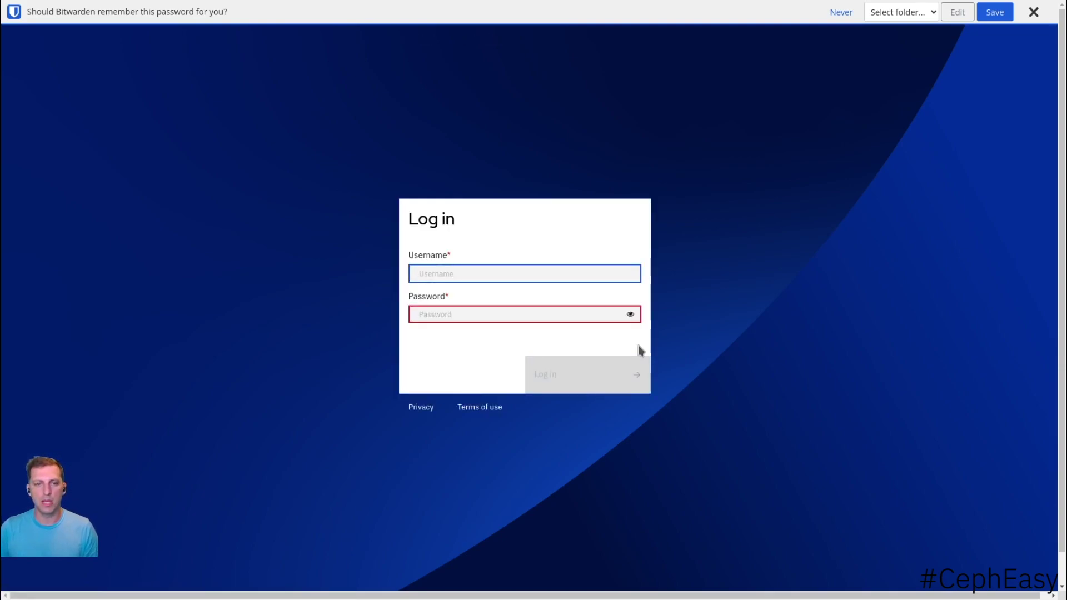
{"action": "type", "text": "admin"}
{"action": "key", "text": "Tab"}
{"action": "type", "text": "*************"}
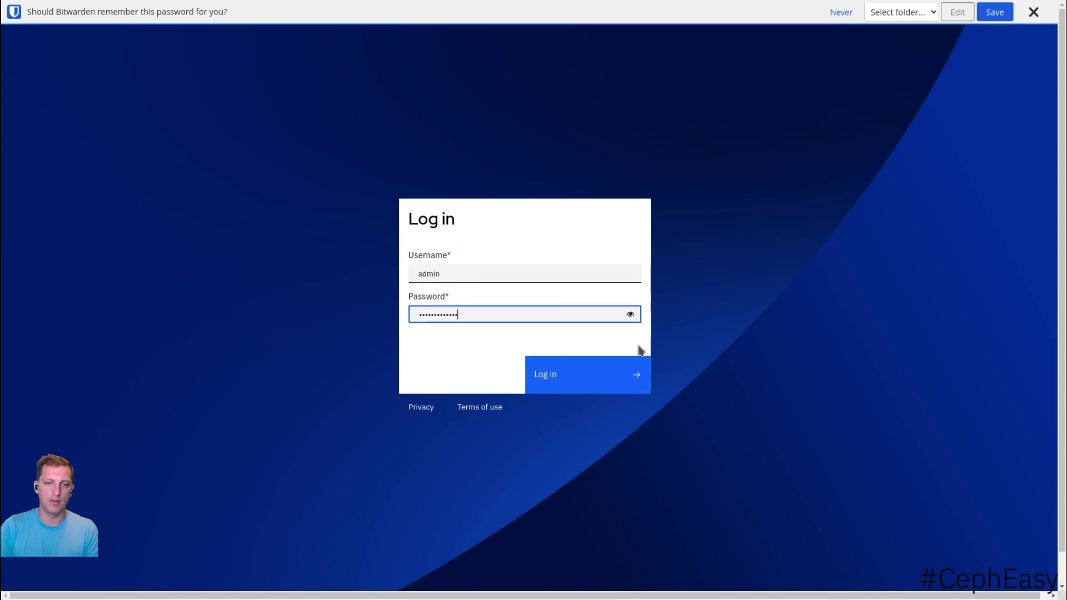
{"action": "key", "text": "Return"}
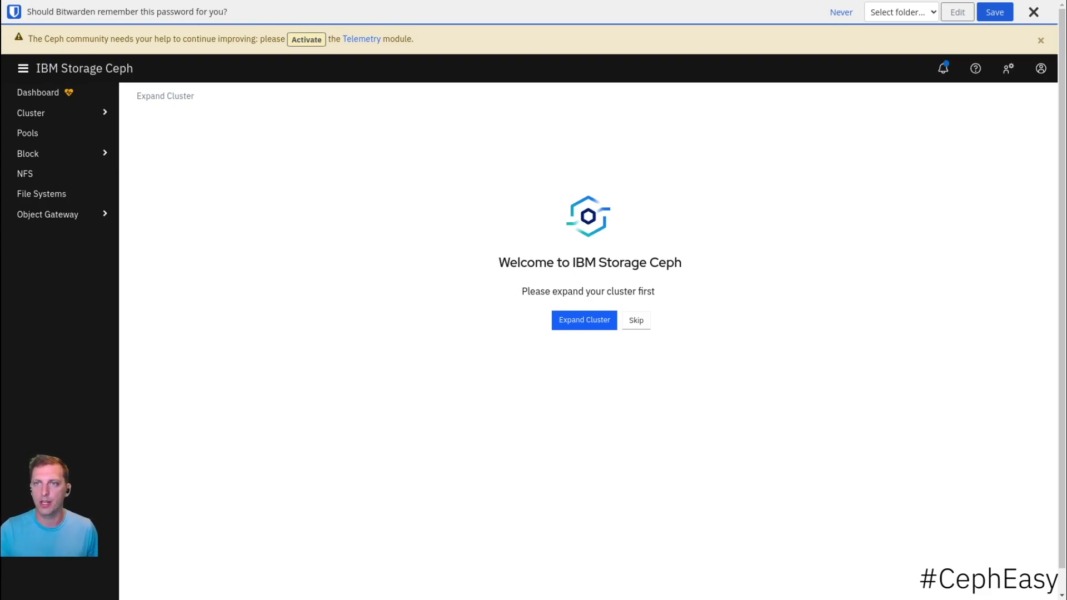
- Dismiss the Bitwarden save-password bar and telemetry banner, then launch Expand Cluster
{"action": "left_click", "coordinate": [1034, 11]}
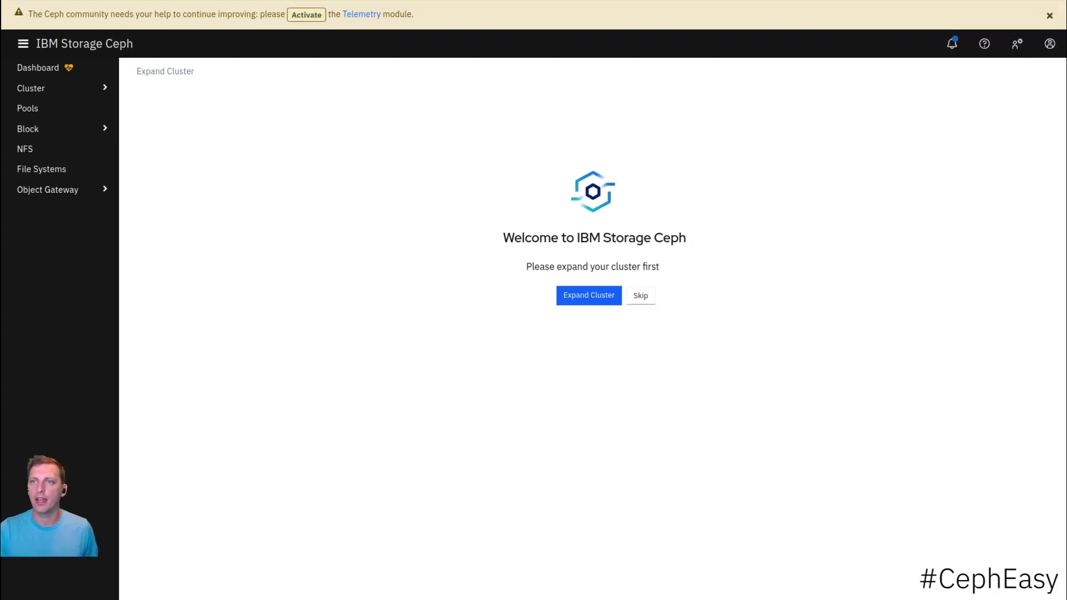
{"action": "left_click", "coordinate": [1040, 14]}
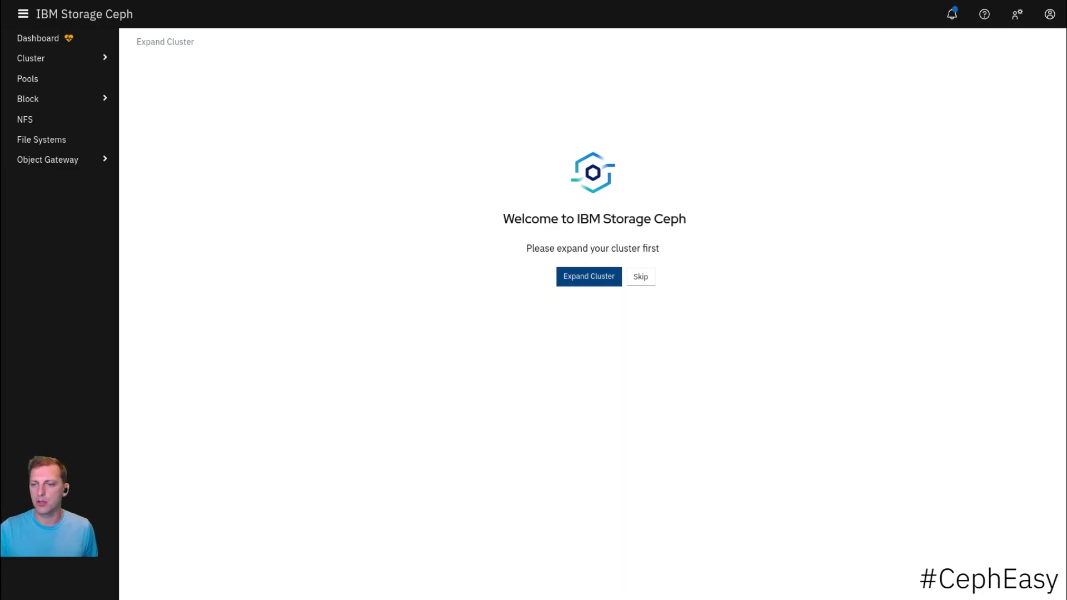
{"action": "left_click", "coordinate": [588, 276]}
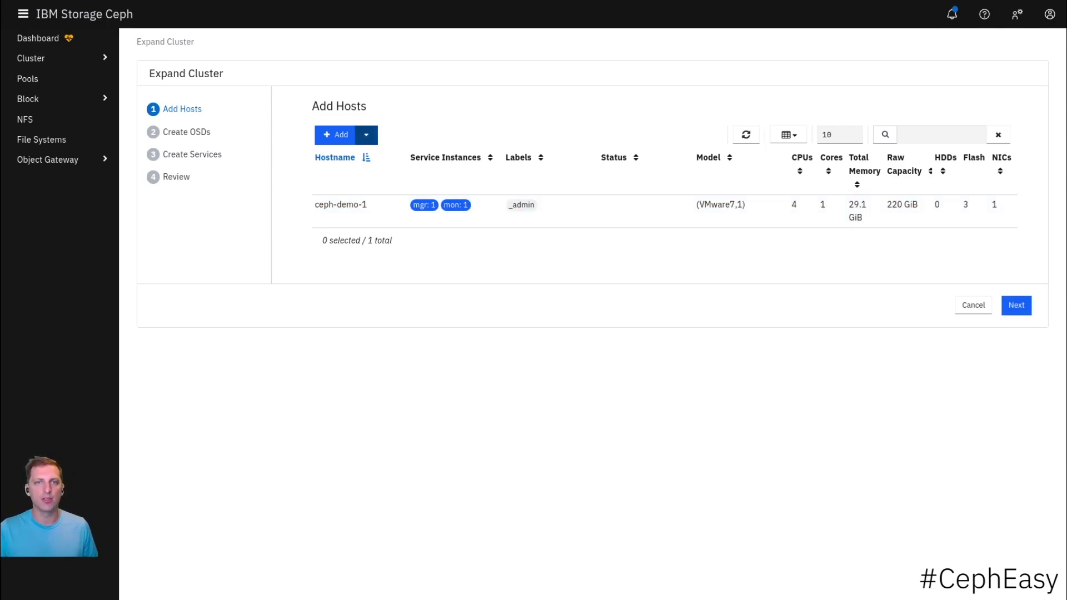
- Add hosts by entering ceph-demo-2,ceph-demo-3 as the hostname and confirming
{"action": "left_click", "coordinate": [335, 135]}
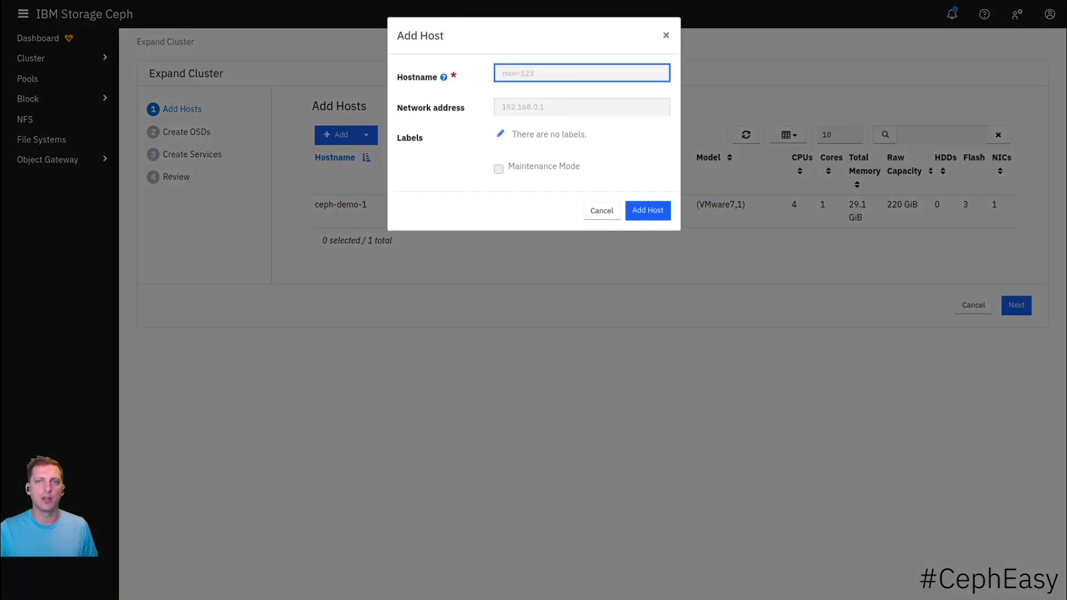
{"action": "type", "text": "ceph-demo-2"}
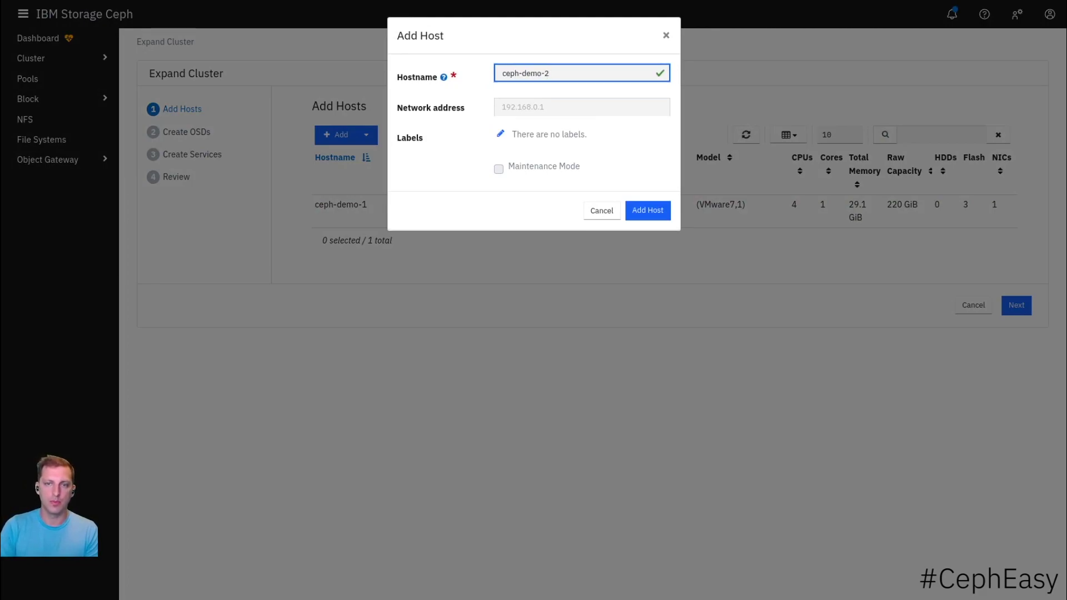
{"action": "type", "text": ",ceph-"}
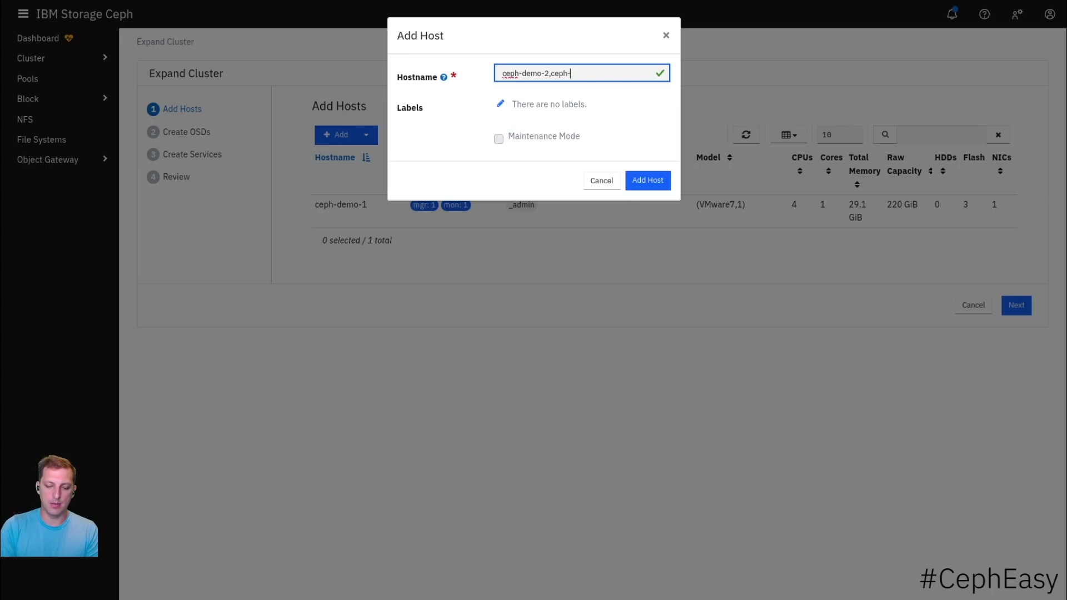
{"action": "type", "text": "demo-3"}
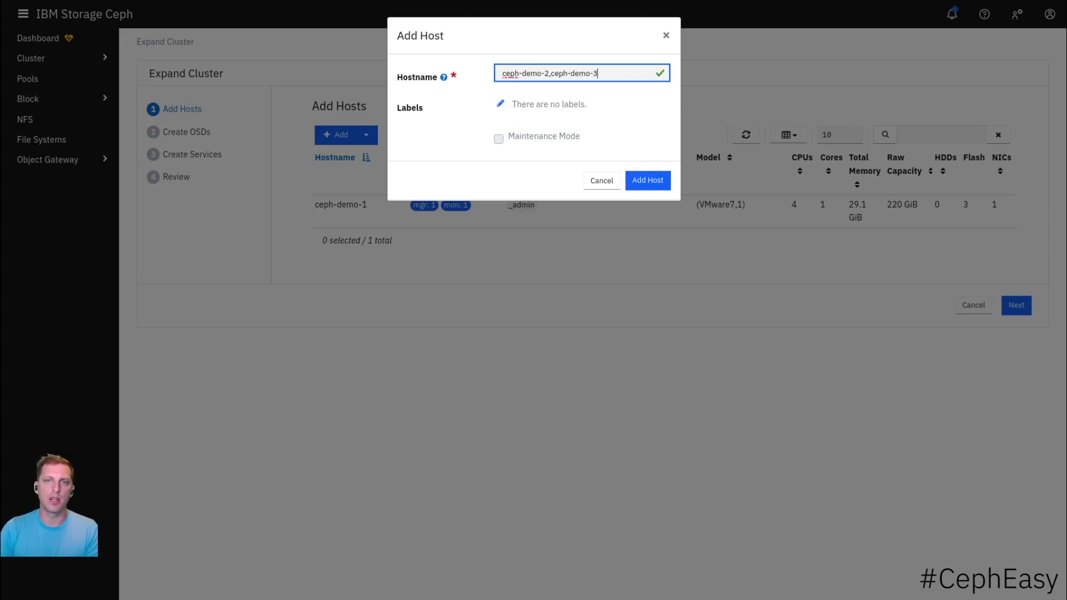
{"action": "key", "text": "Return"}
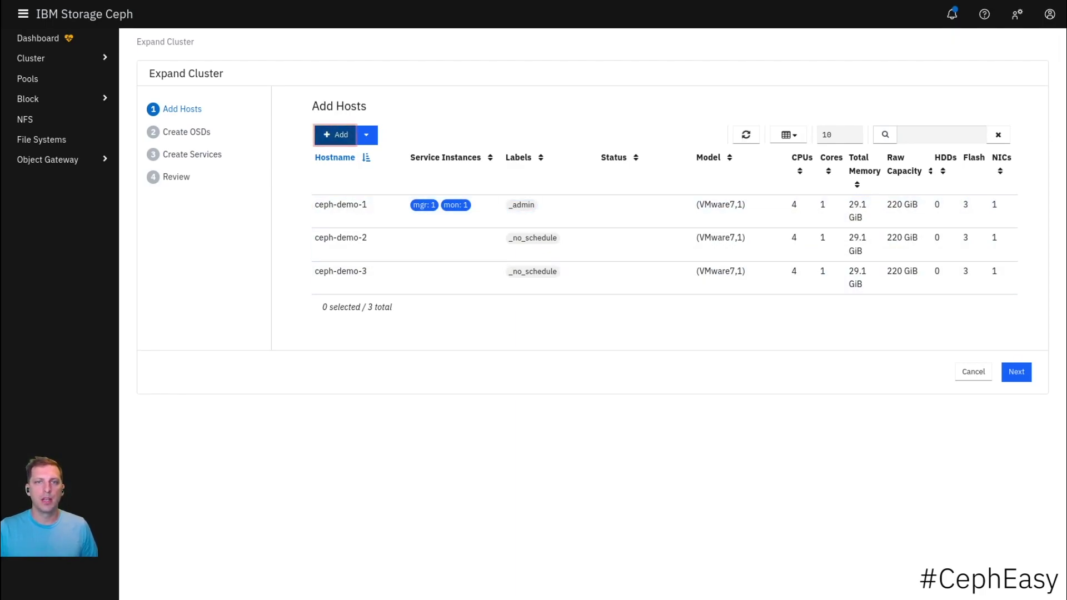
{"action": "key", "text": "Tab"}
{"action": "key", "text": "Return"}
{"action": "key", "text": "Escape"}
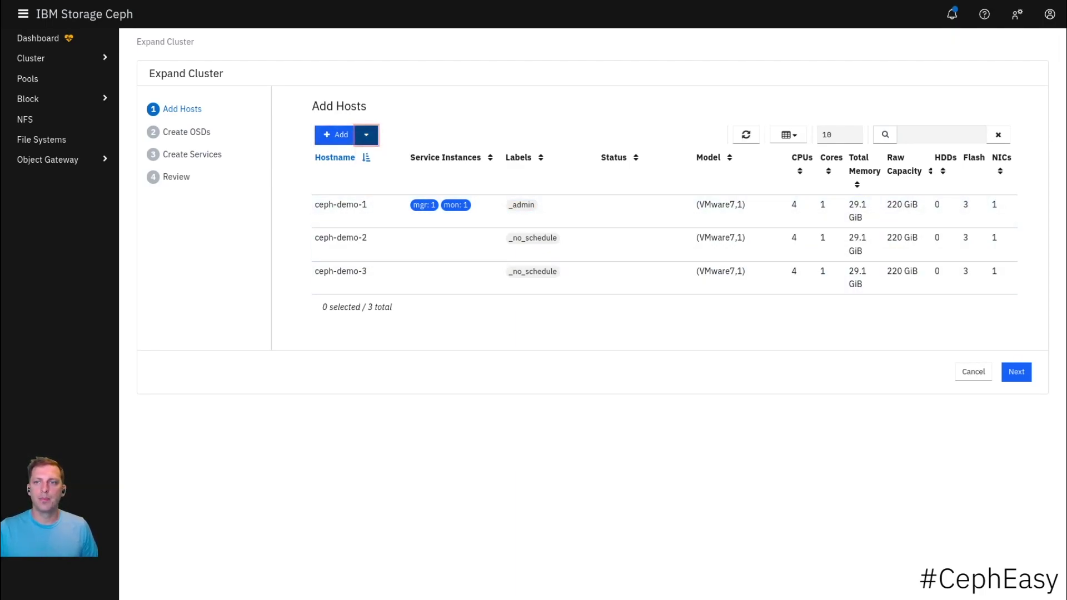
- Advance to Create OSDs, reselecting ceph-demo-3 after a reload, and choose IOPS-optimized
{"action": "left_click", "coordinate": [1016, 371]}
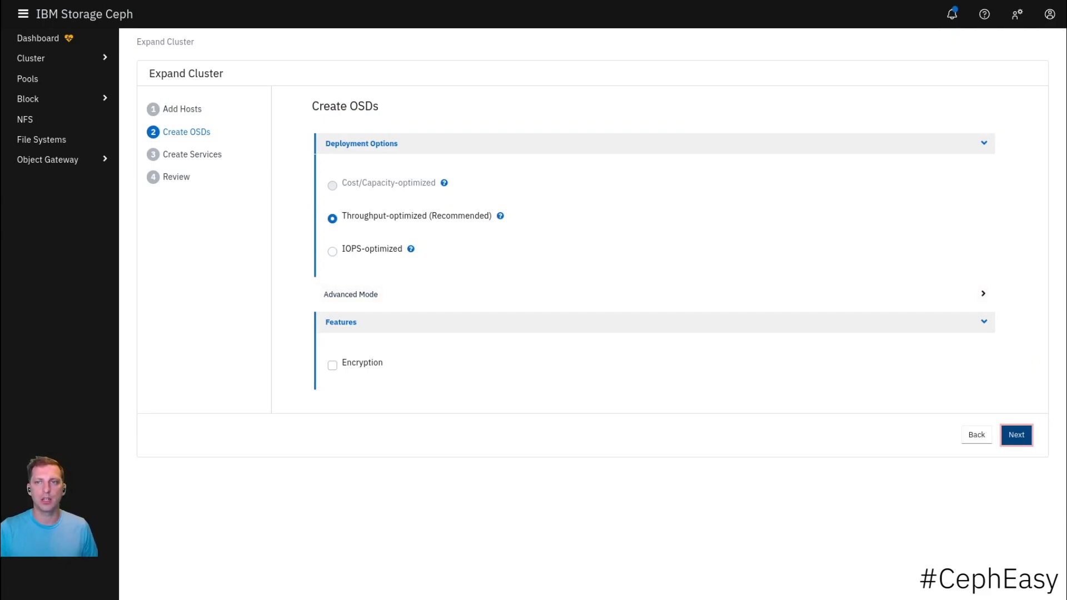
{"action": "mouse_move", "coordinate": [443, 183]}
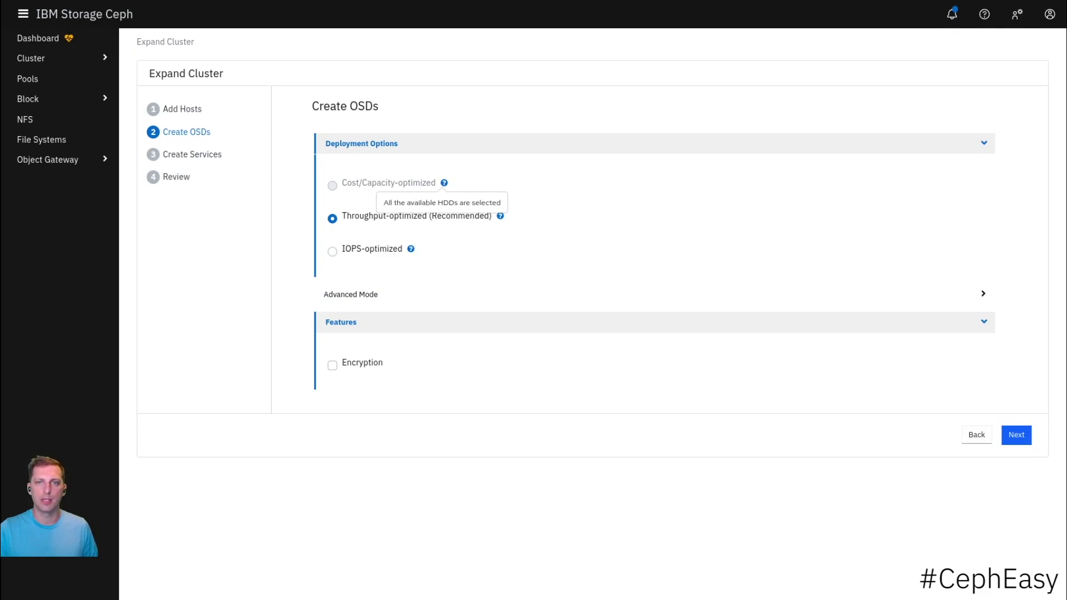
{"action": "mouse_move", "coordinate": [500, 216]}
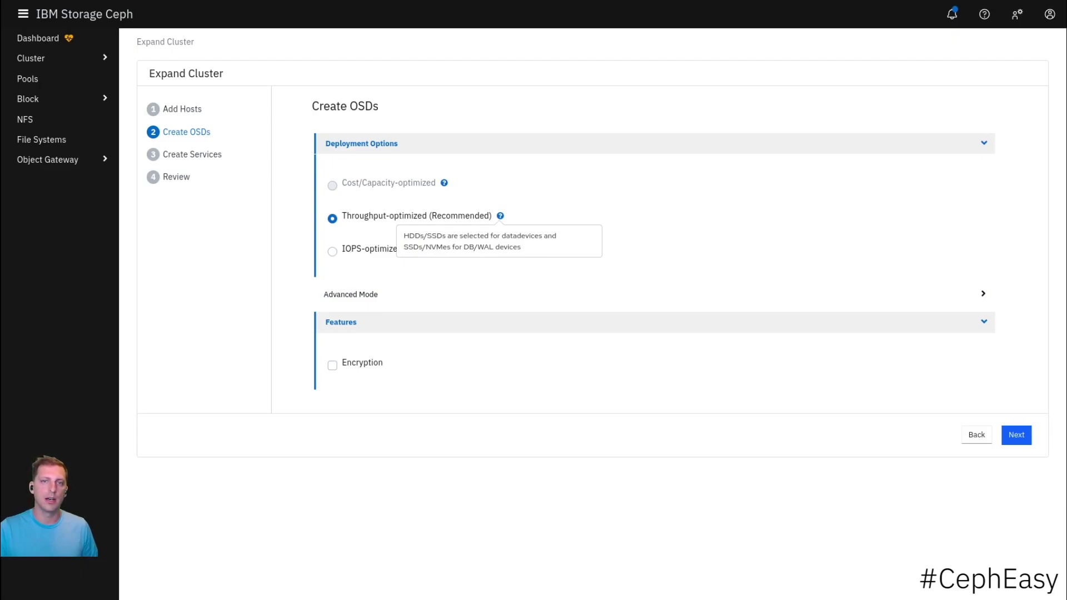
{"action": "mouse_move", "coordinate": [411, 248]}
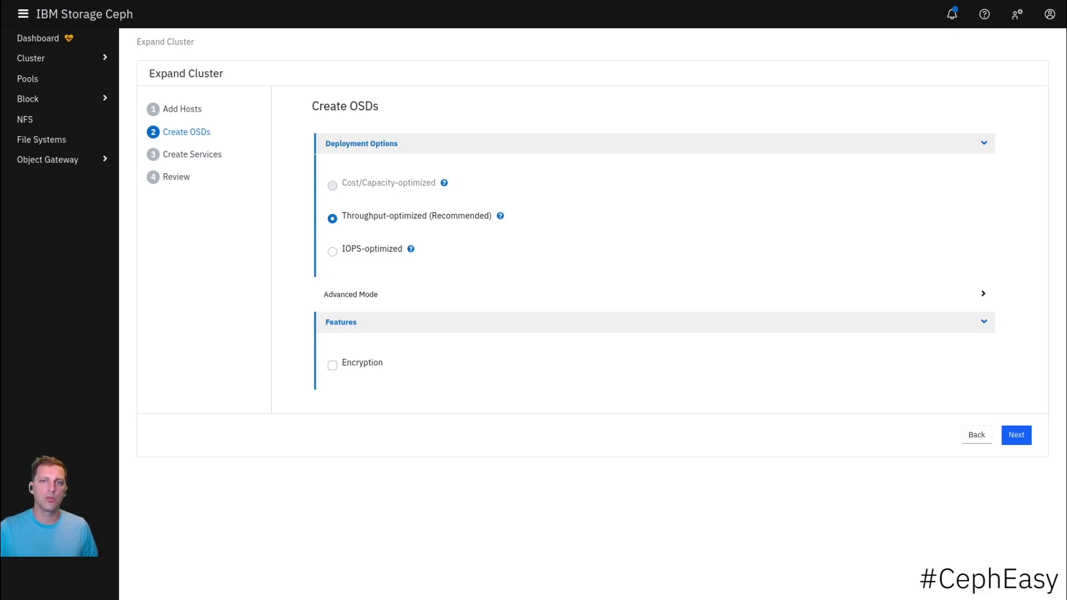
{"action": "key", "text": "F5"}
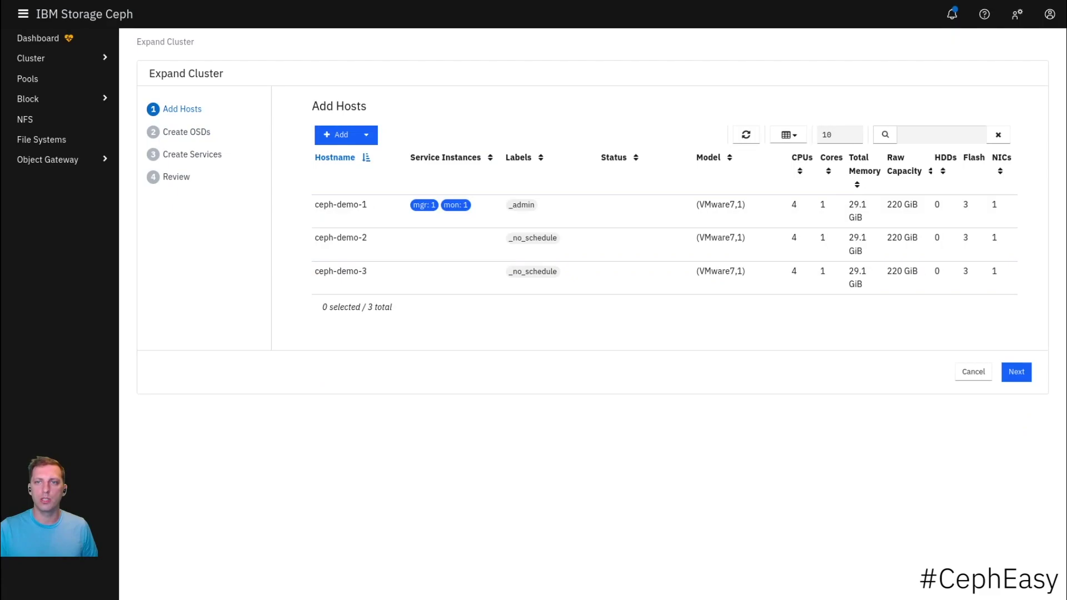
{"action": "left_click", "coordinate": [340, 271]}
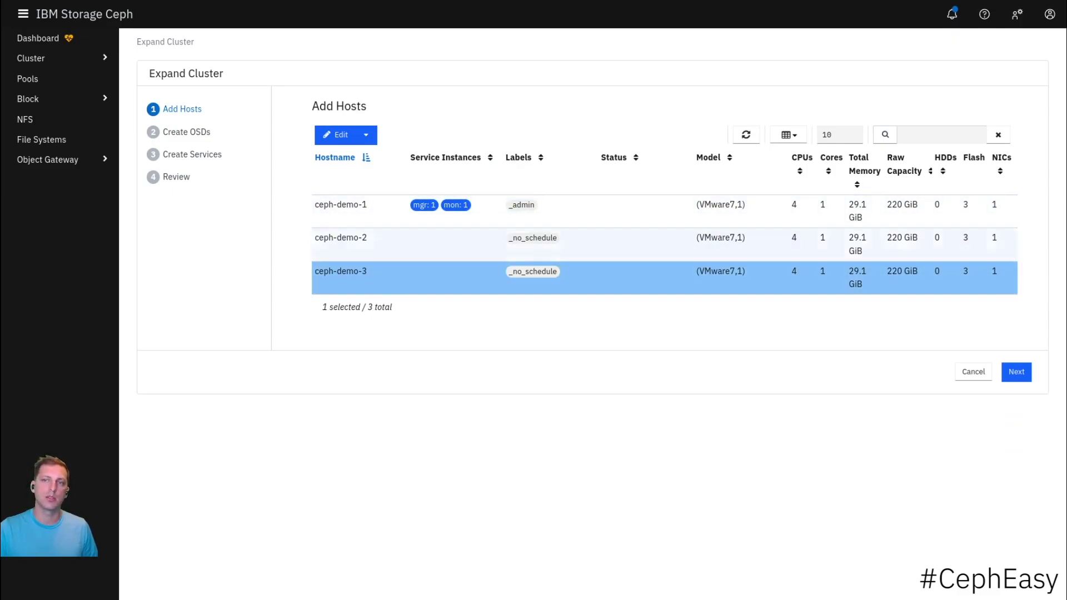
{"action": "left_click", "coordinate": [1016, 372]}
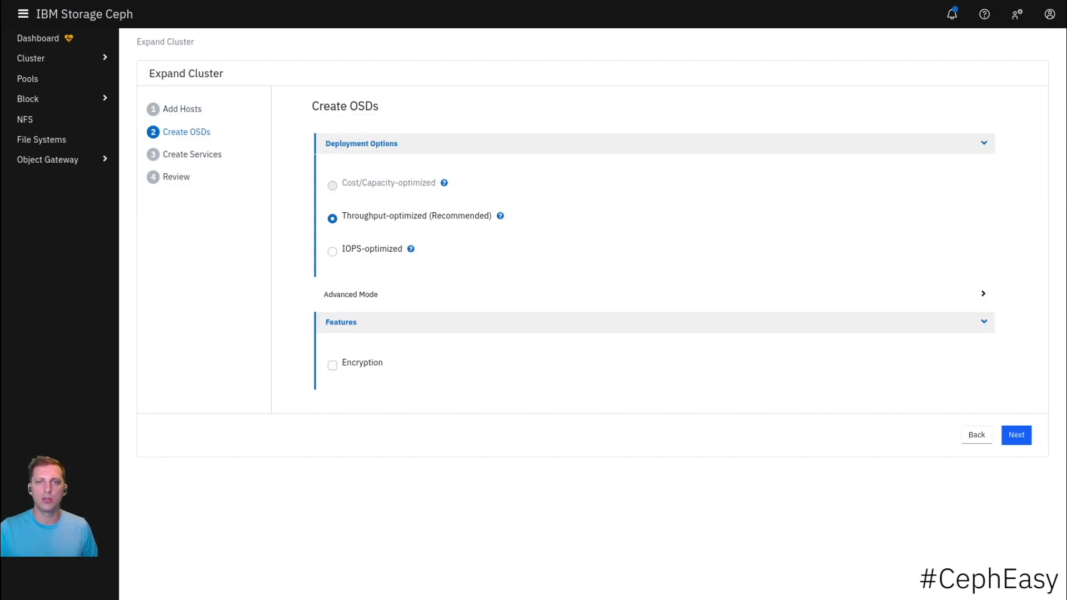
{"action": "left_click", "coordinate": [332, 251]}
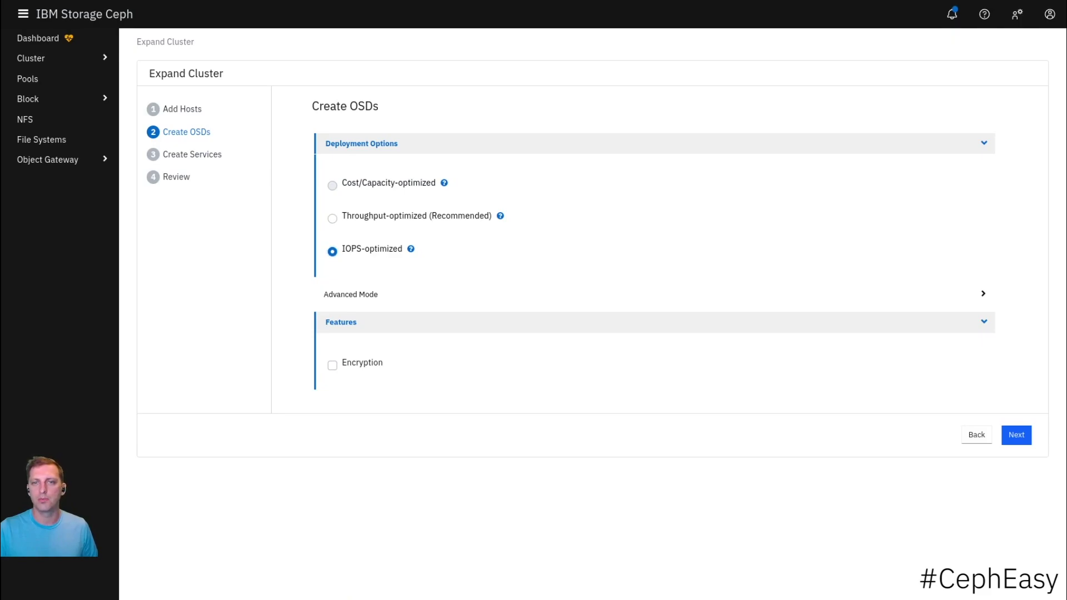
- In Advanced Mode, review the six NVMe disks available as primary devices, then continue to Create Services
{"action": "left_click", "coordinate": [351, 294]}
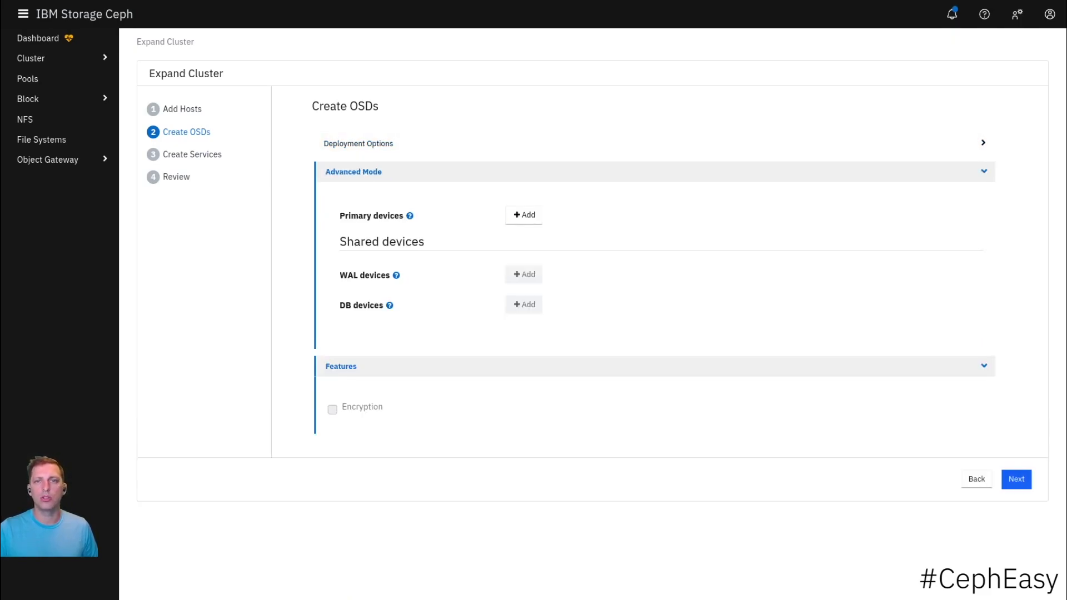
{"action": "left_click", "coordinate": [524, 215]}
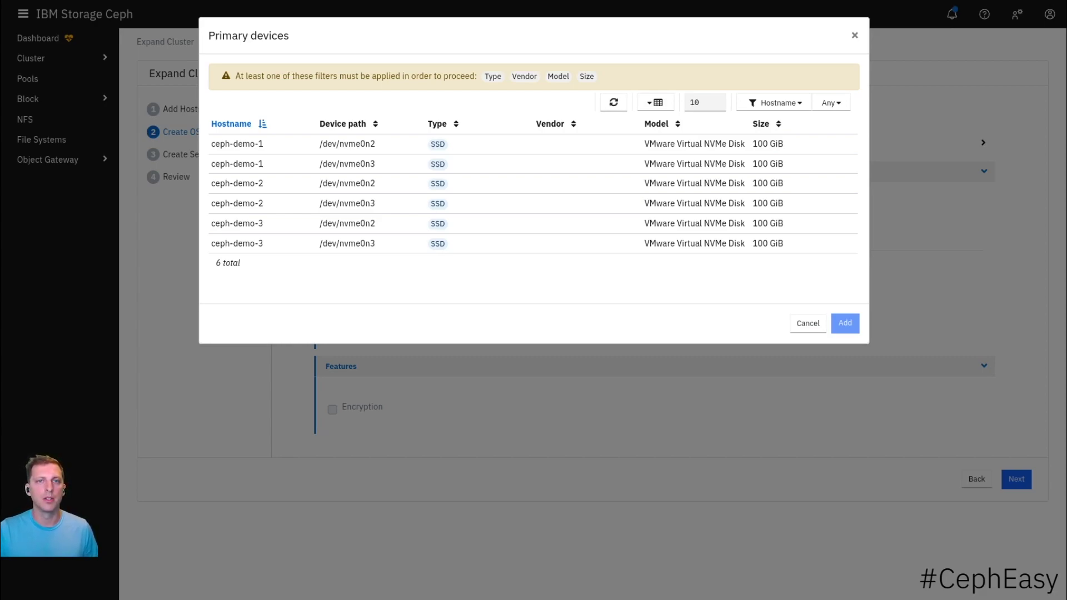
{"action": "left_click", "coordinate": [808, 322]}
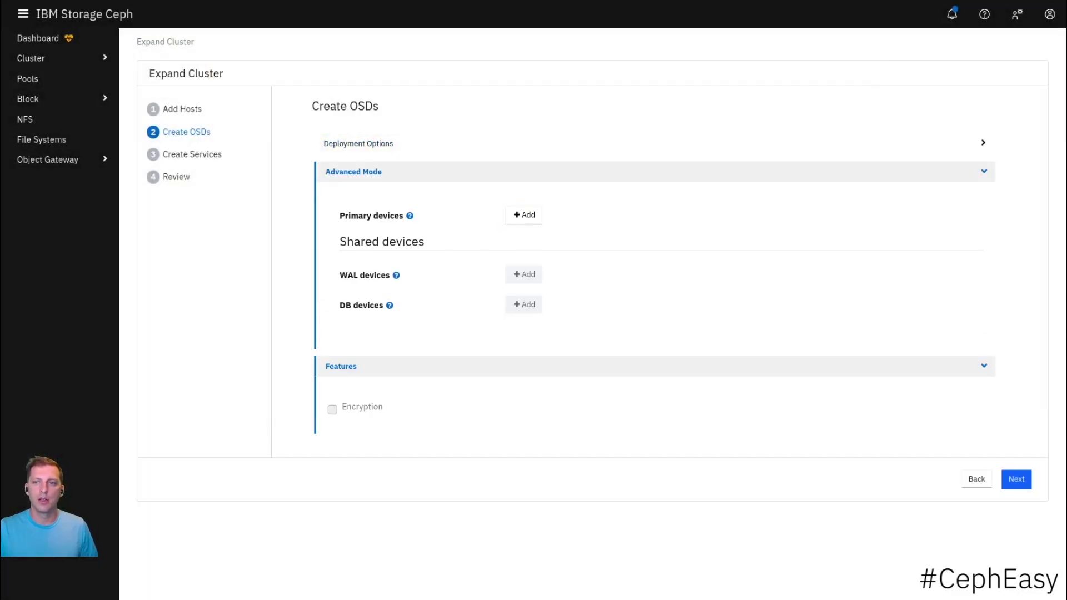
{"action": "left_click", "coordinate": [1016, 478]}
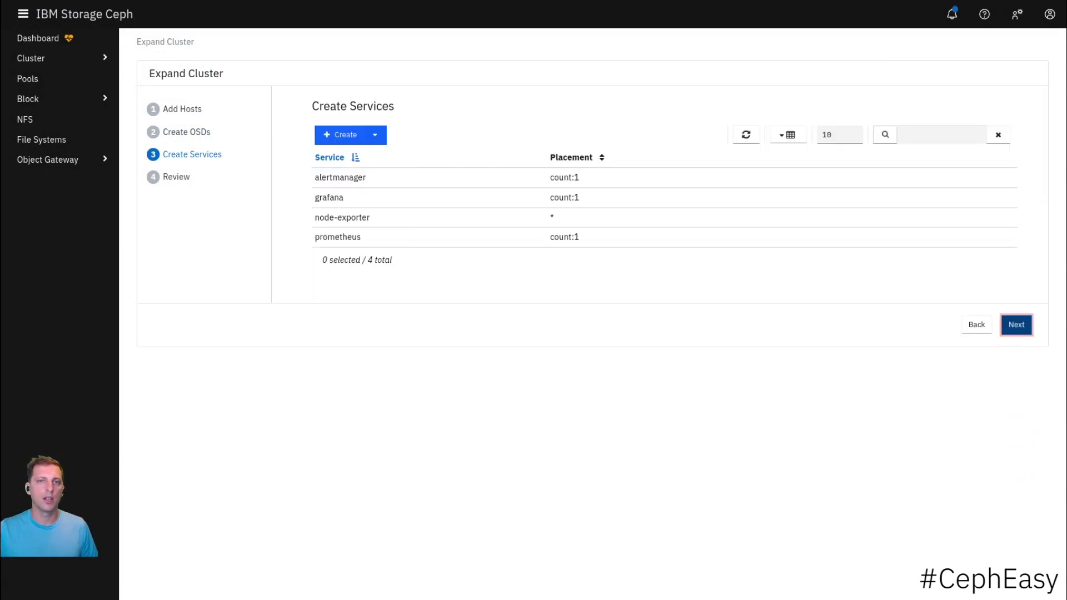
- Skip creating any extra service, go to Review, and complete the Expand Cluster wizard
{"action": "left_click", "coordinate": [375, 135]}
{"action": "left_click", "coordinate": [405, 157]}
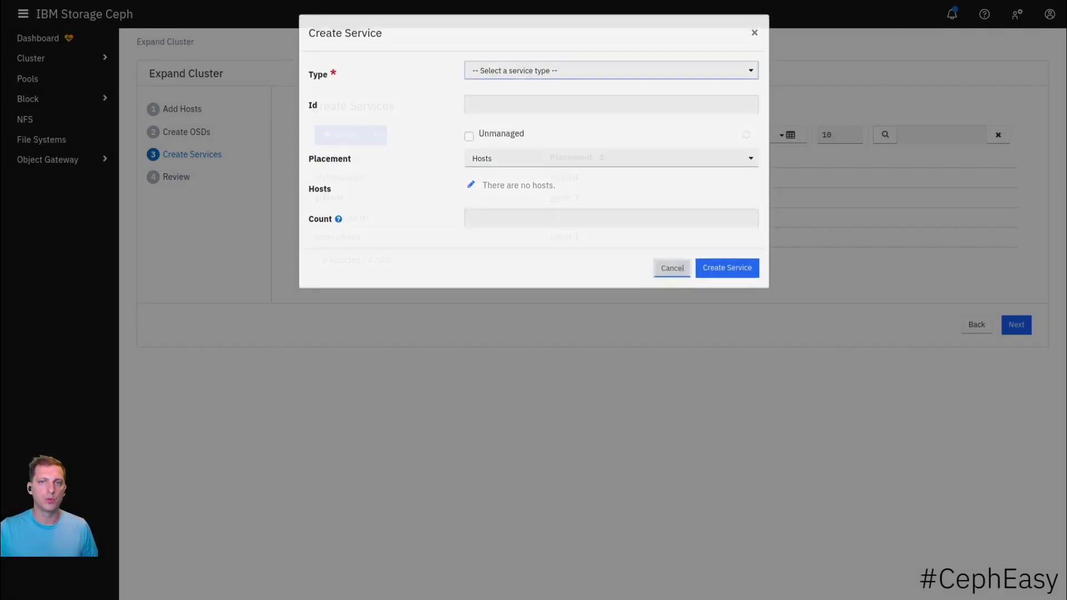
{"action": "left_click", "coordinate": [672, 270]}
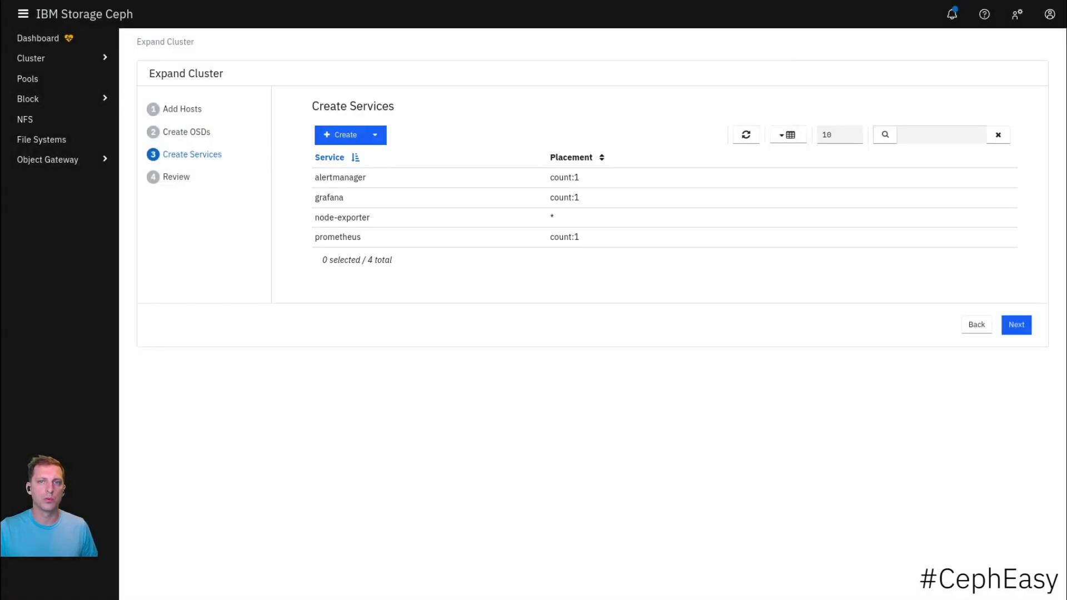
{"action": "left_click", "coordinate": [340, 134]}
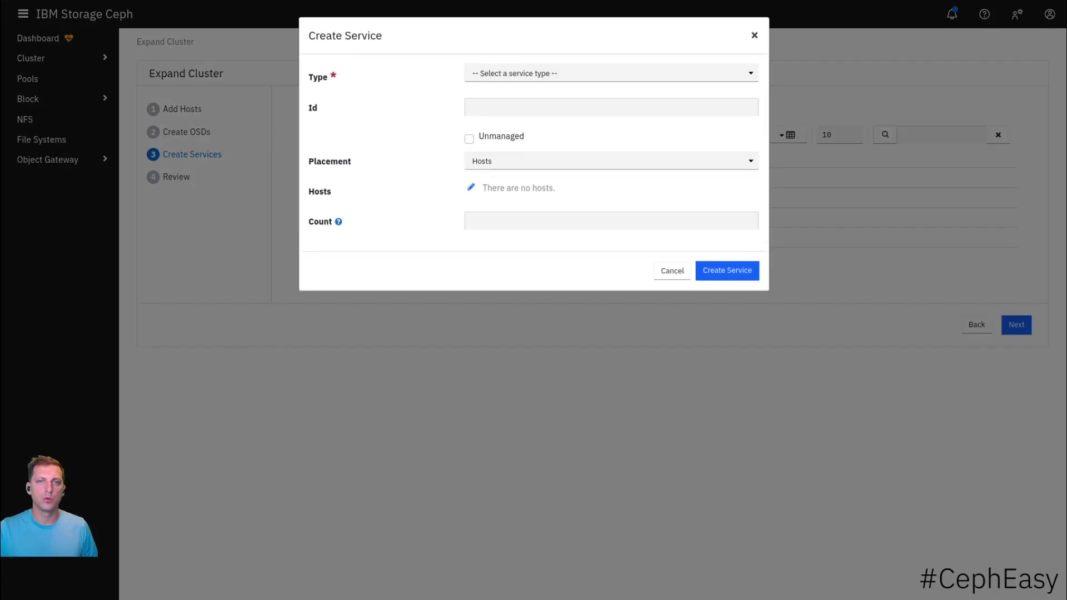
{"action": "left_click", "coordinate": [672, 270]}
{"action": "left_click", "coordinate": [1016, 324]}
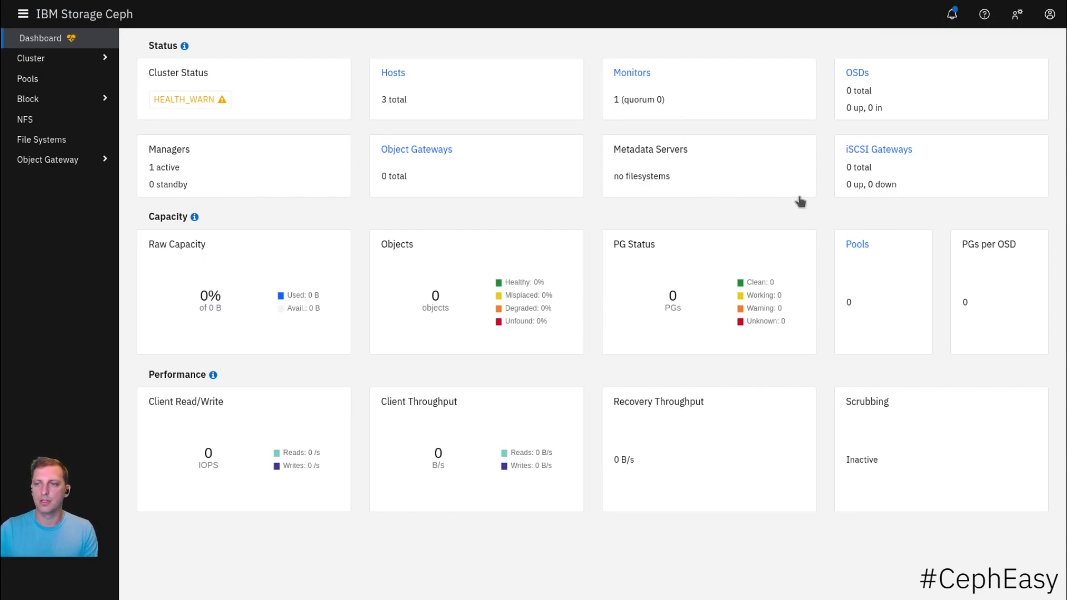
- Check the empty OSD list and the three cluster hosts, then go back to the Dashboard
{"action": "left_click", "coordinate": [857, 72]}
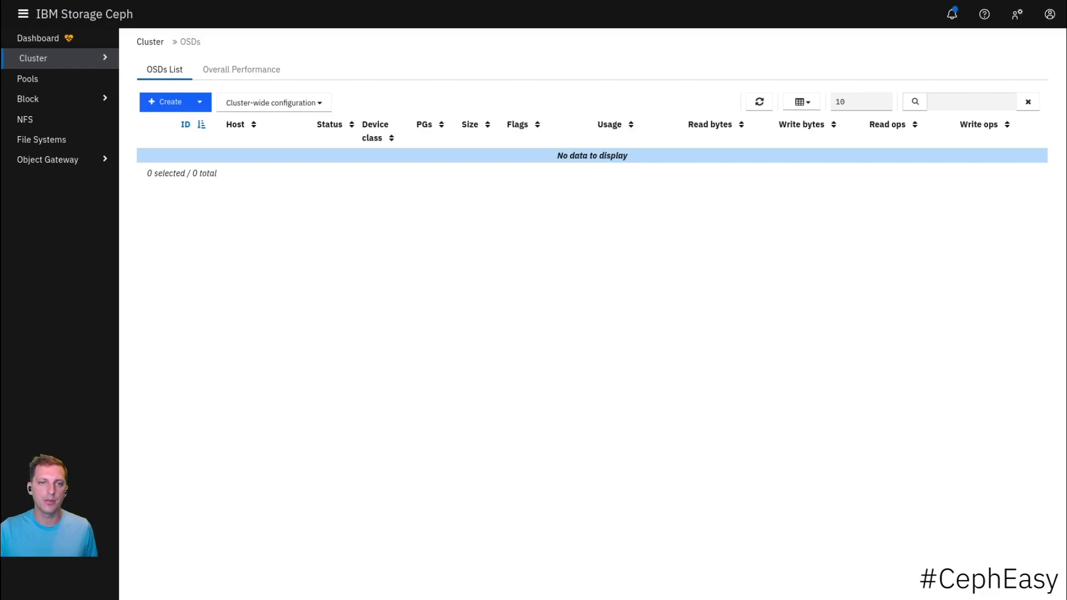
{"action": "left_click", "coordinate": [33, 57]}
{"action": "left_click", "coordinate": [36, 79]}
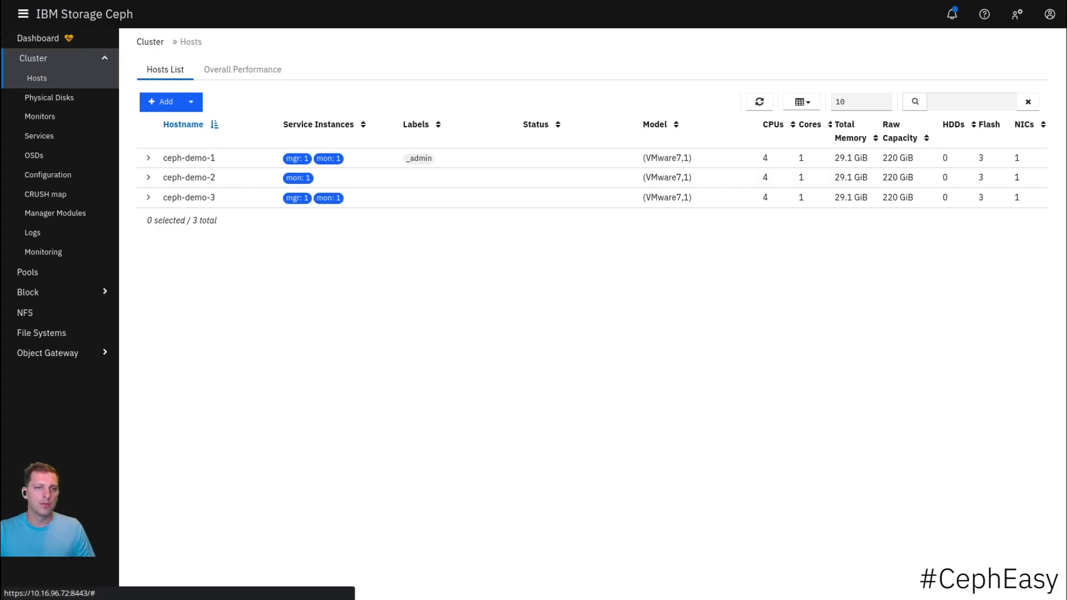
{"action": "left_click", "coordinate": [37, 37]}
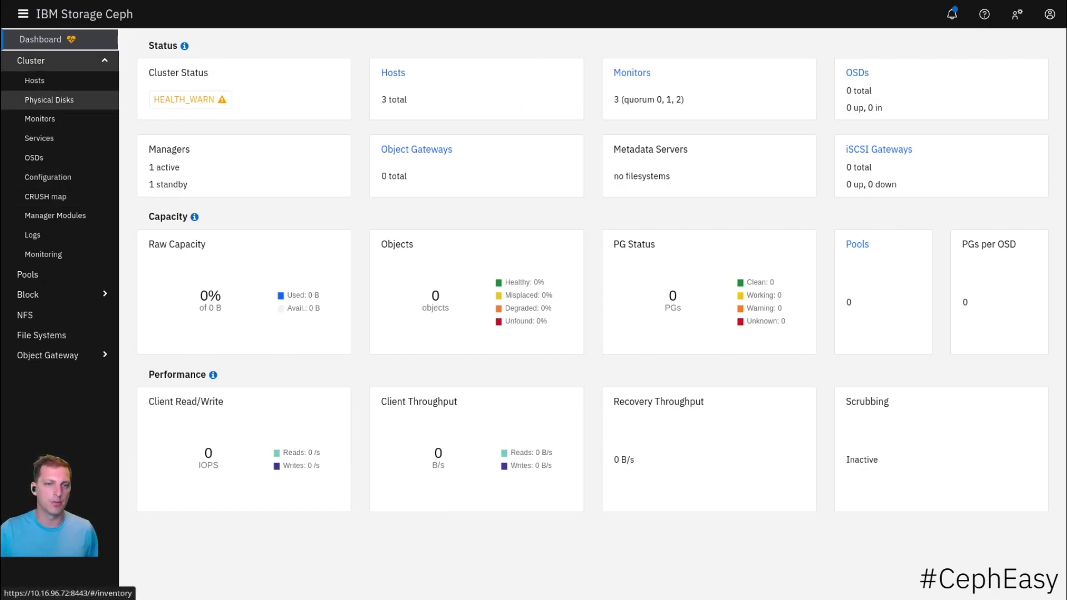
- Create OSDs on all available disks with the default deployment option, giving six 100 GiB OSDs
{"action": "left_click", "coordinate": [857, 73]}
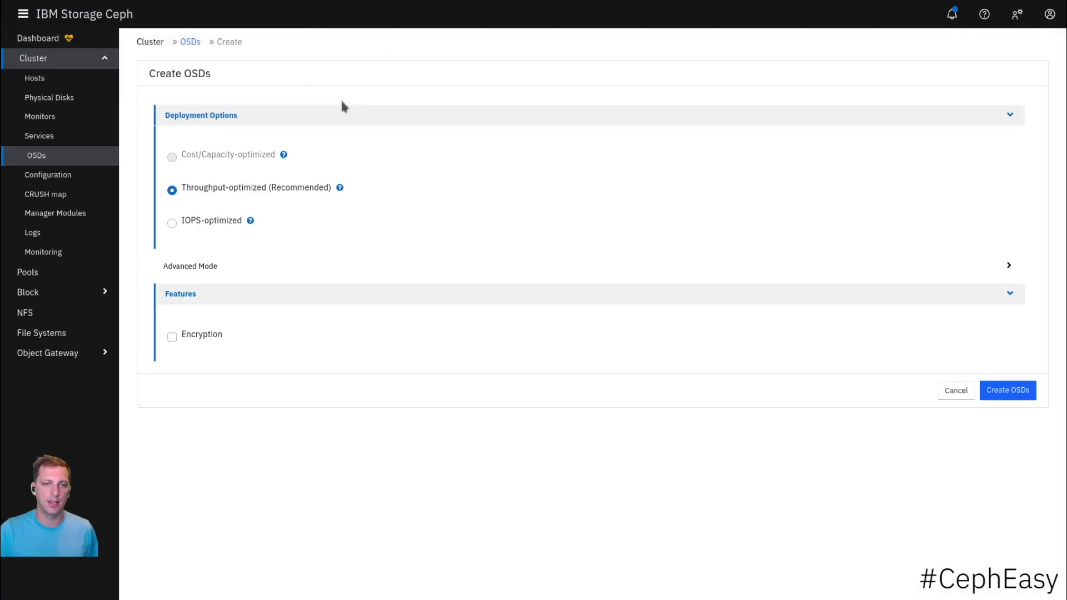
{"action": "left_click", "coordinate": [1007, 390]}
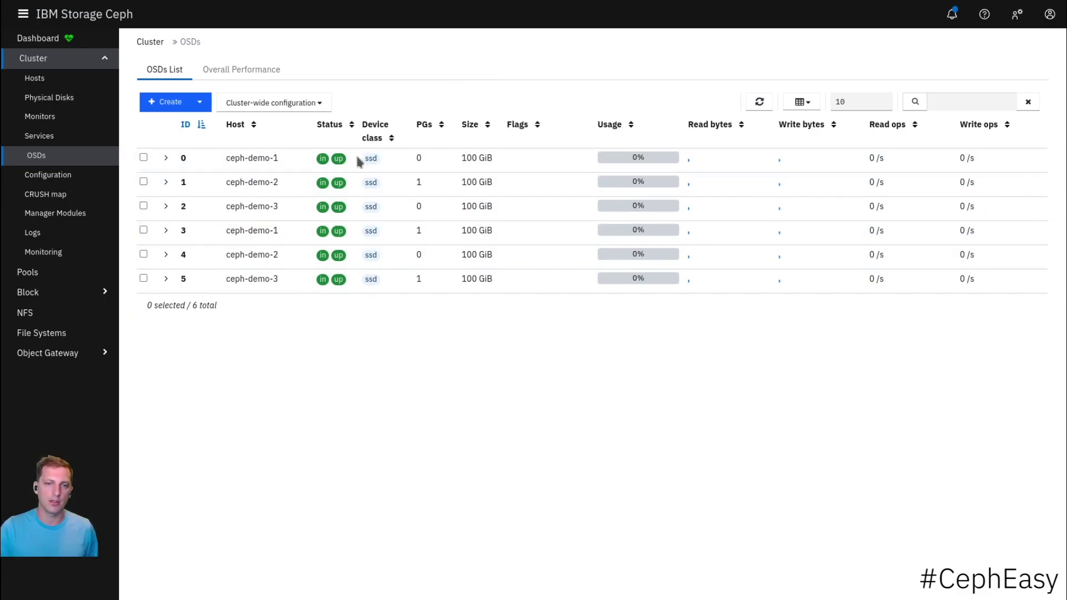
- Confirm the HEALTH_OK status, glance at the empty File Systems list, and open Pools
{"action": "left_click", "coordinate": [39, 39]}
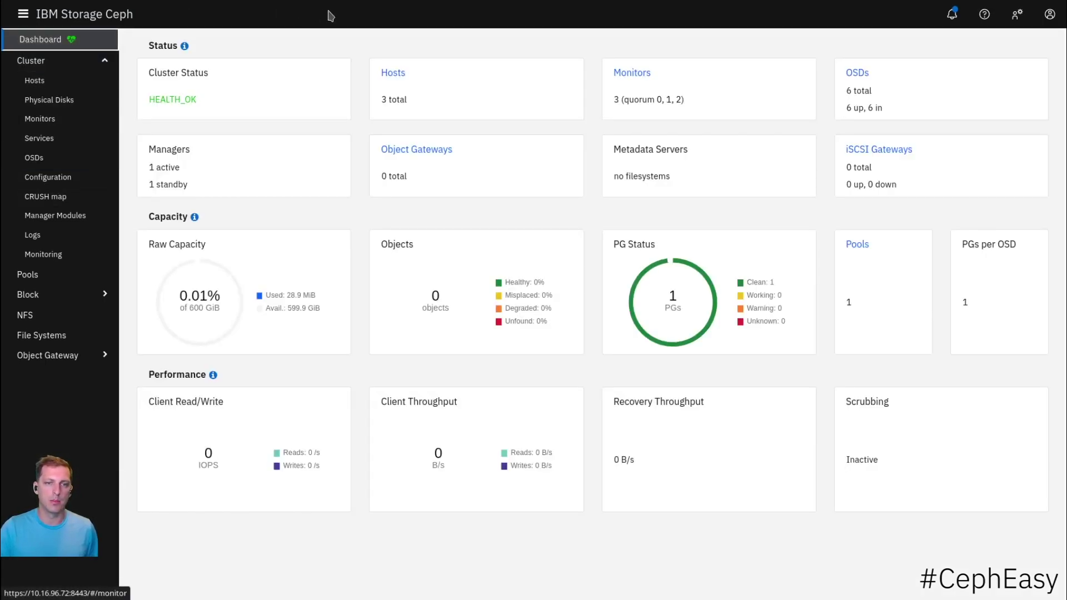
{"action": "double_click", "coordinate": [172, 98]}
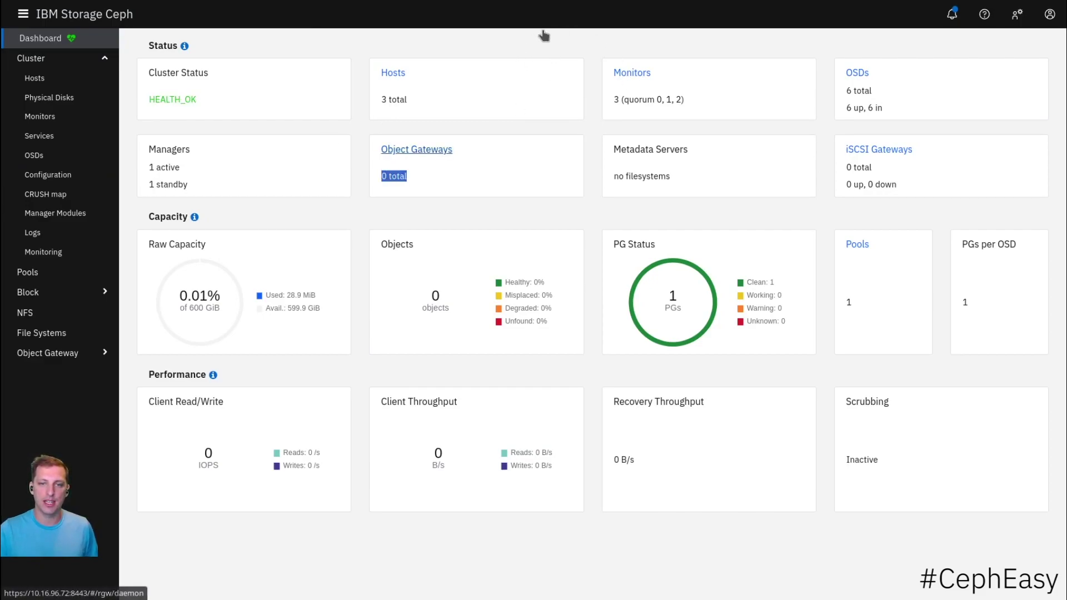
{"action": "left_click", "coordinate": [553, 90]}
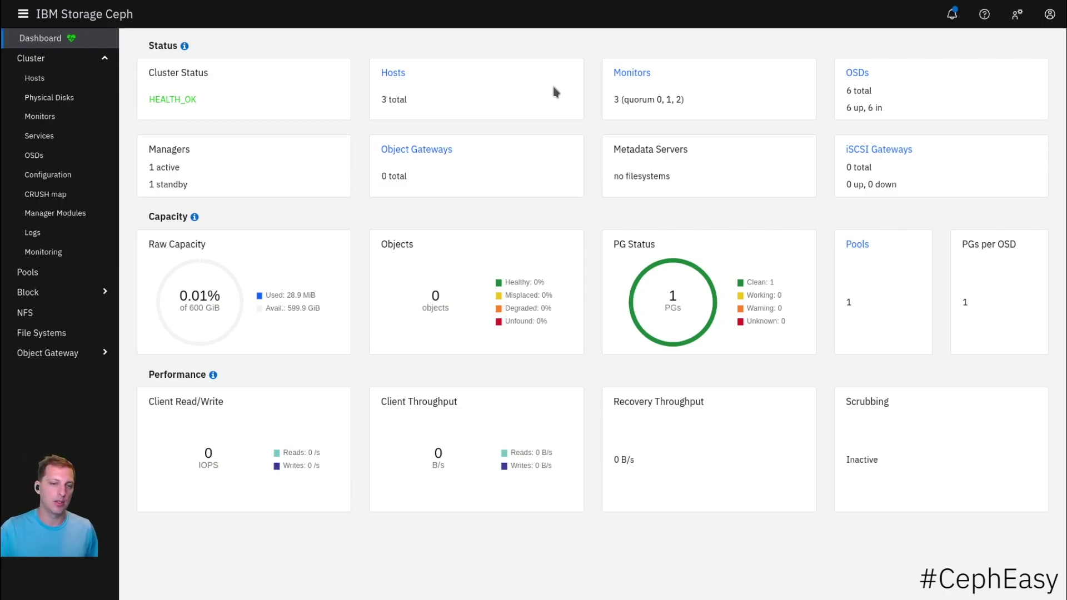
{"action": "key", "text": "Return"}
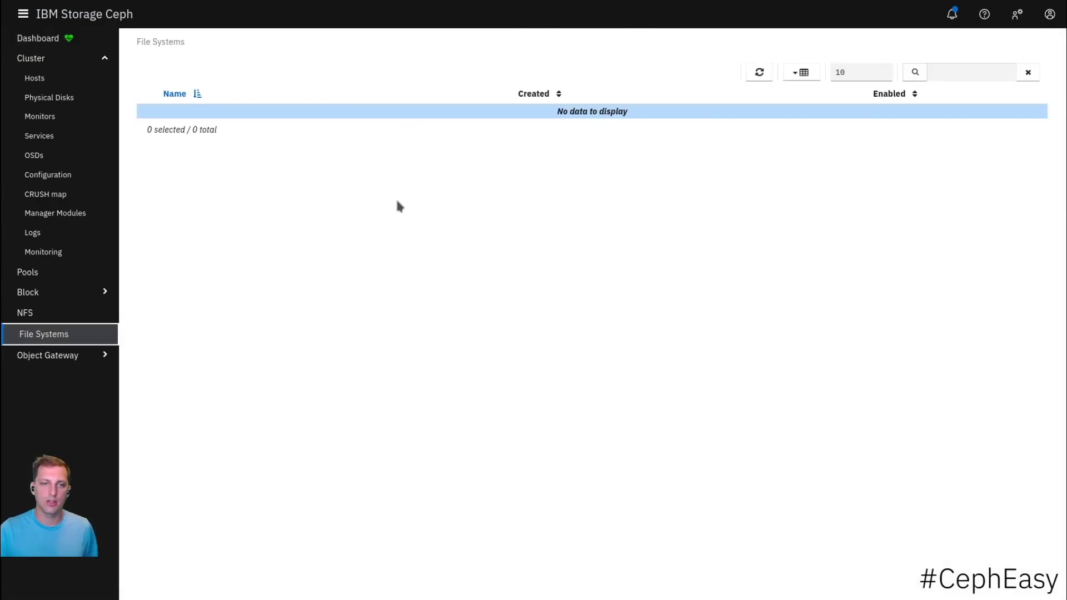
{"action": "key", "text": "shift+Tab"}
{"action": "key", "text": "shift+Tab"}
{"action": "key", "text": "shift+Tab"}
- Start a new pool named rbd of type replicated, keeping size 3
{"action": "key", "text": "Return"}
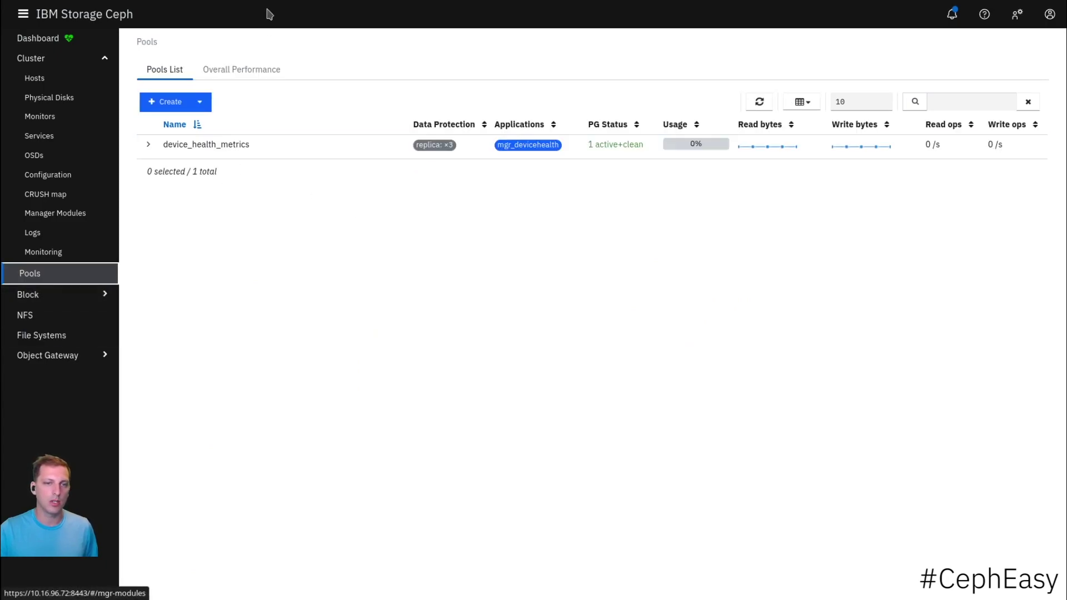
{"action": "key", "text": "Tab"}
{"action": "key", "text": "Return"}
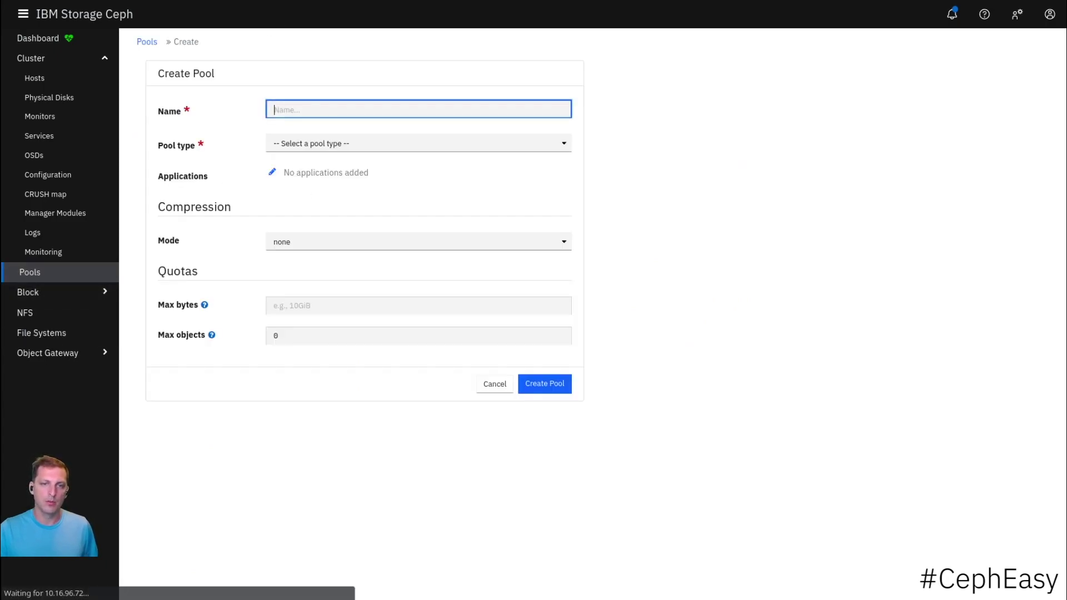
{"action": "type", "text": "rbd"}
{"action": "key", "text": "Tab"}
{"action": "key", "text": "r"}
{"action": "key", "text": "Tab"}
{"action": "key", "text": "Tab"}
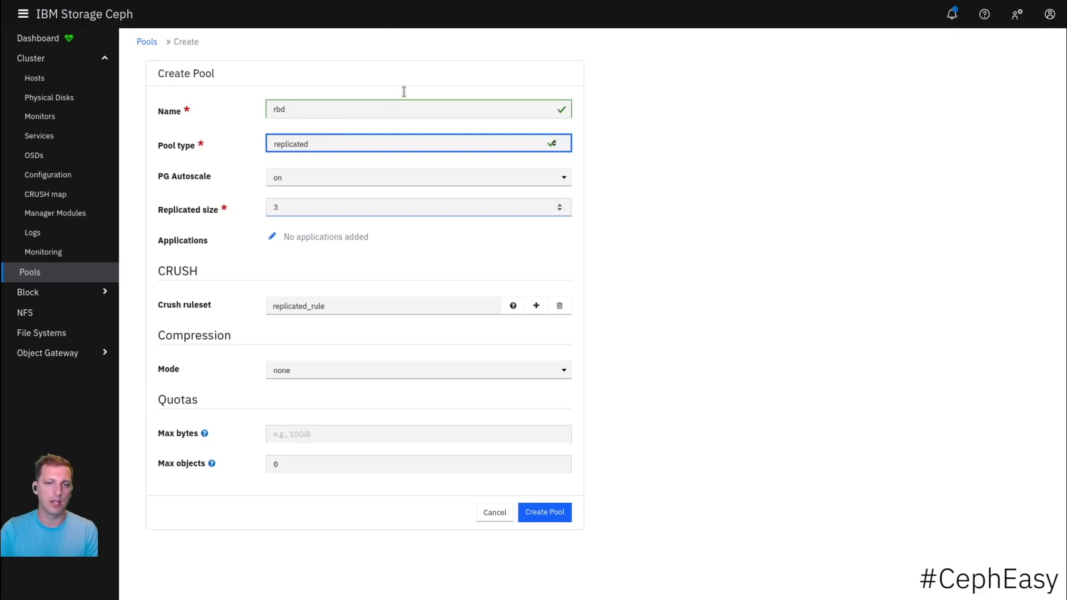
{"action": "key", "text": "shift+Tab"}
{"action": "left_click", "coordinate": [402, 65]}
- Enable the rbd application on the pool and create it
{"action": "key", "text": "Tab"}
{"action": "key", "text": "Tab"}
{"action": "key", "text": "Tab"}
{"action": "key", "text": "Return"}
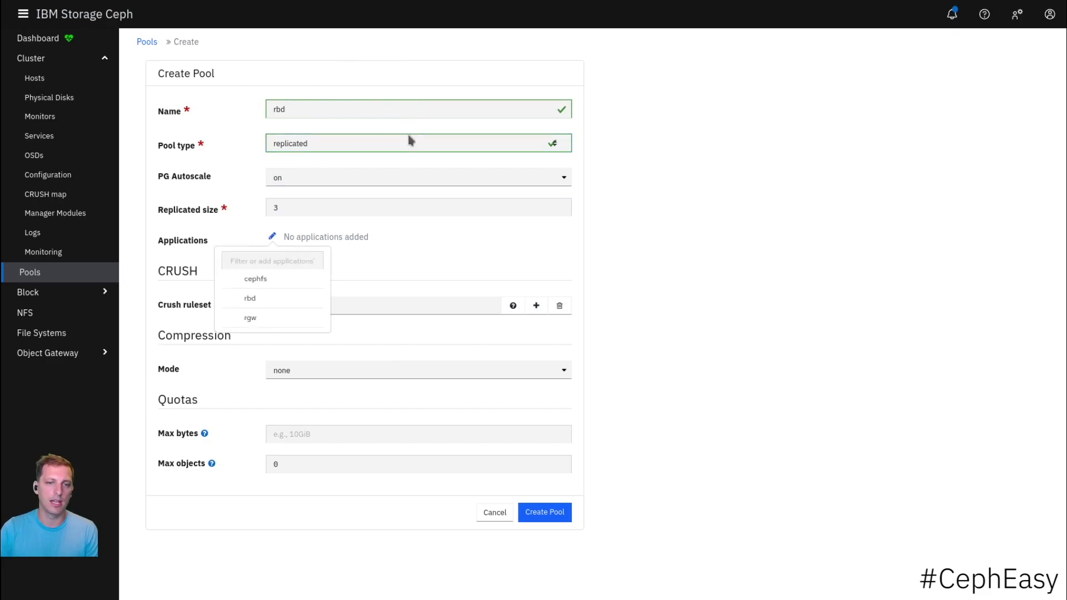
{"action": "key", "text": "Down"}
{"action": "key", "text": "Down"}
{"action": "key", "text": "Return"}
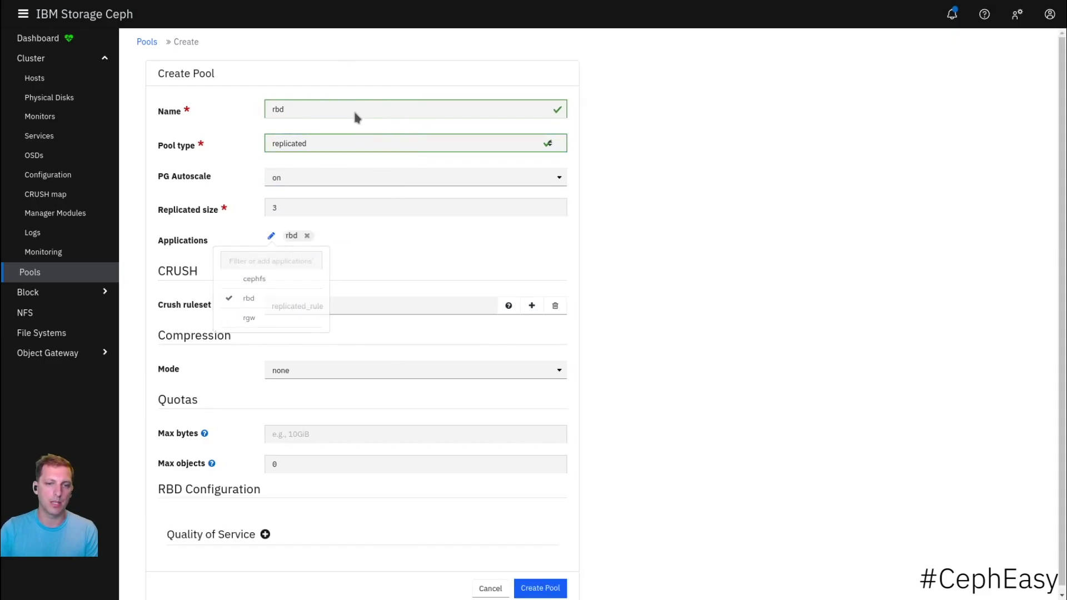
{"action": "left_click", "coordinate": [352, 108]}
{"action": "scroll", "coordinate": [343, 211], "scroll_direction": "down", "scroll_amount": 1}
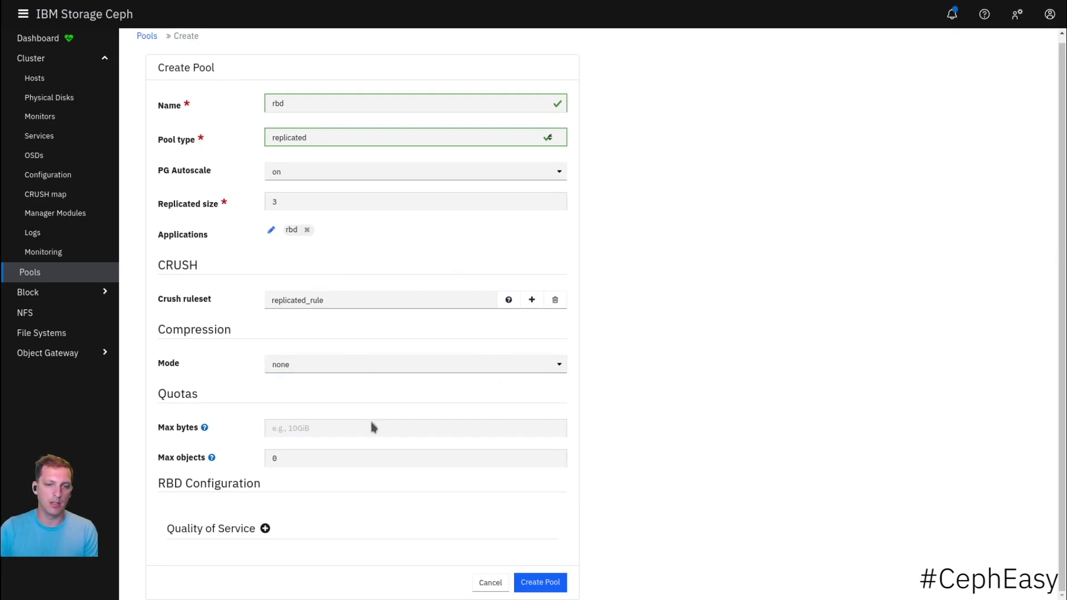
{"action": "key", "text": "Return"}
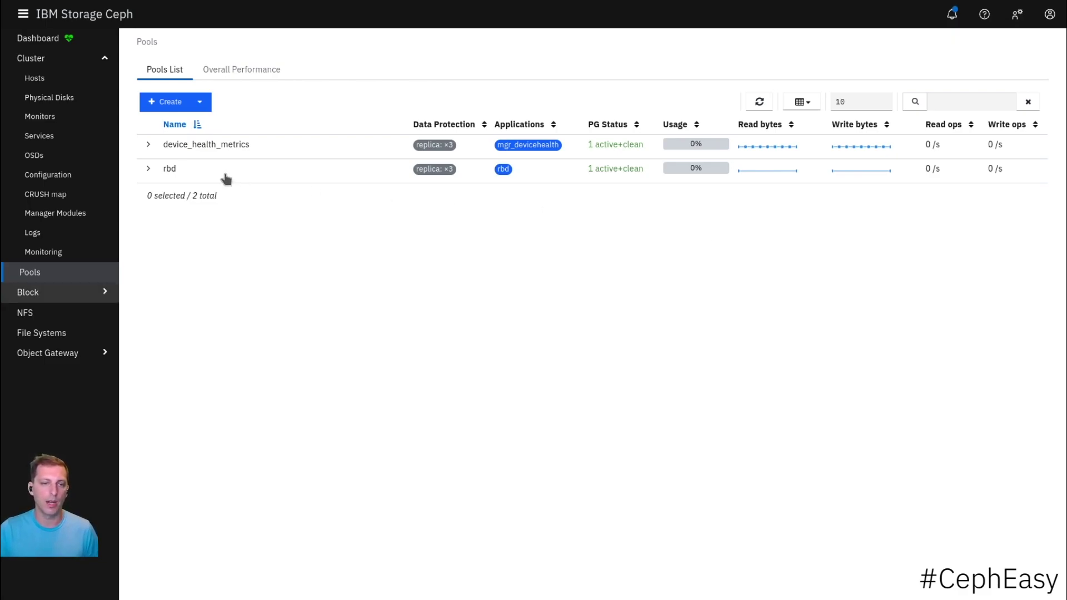
- Under Block > Images, create the image rbd-test with size 10 GiB
{"action": "left_click", "coordinate": [34, 292]}
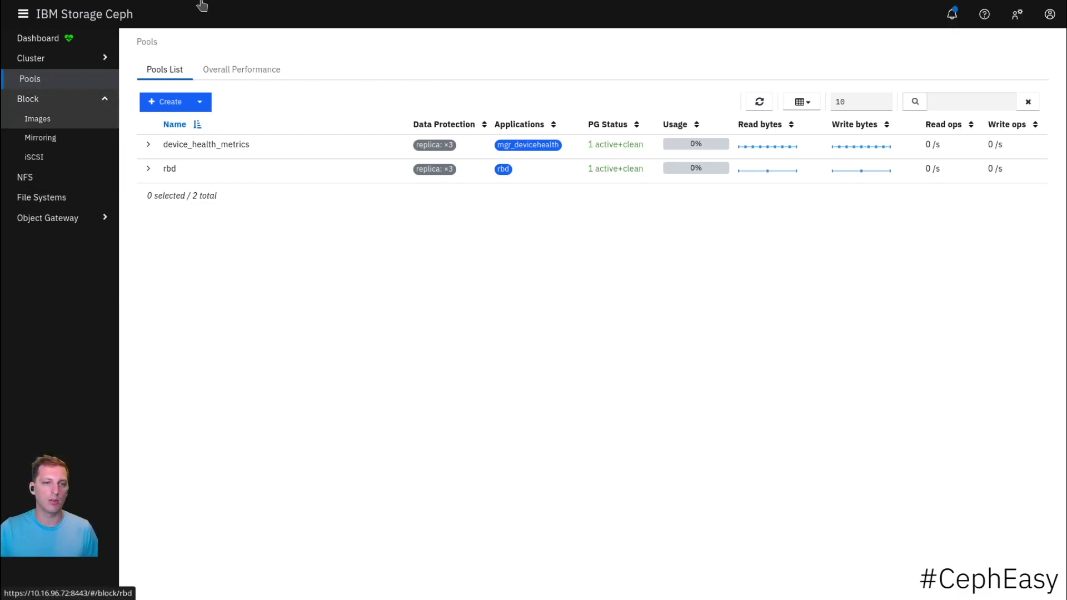
{"action": "left_click", "coordinate": [38, 120]}
{"action": "left_click", "coordinate": [164, 102]}
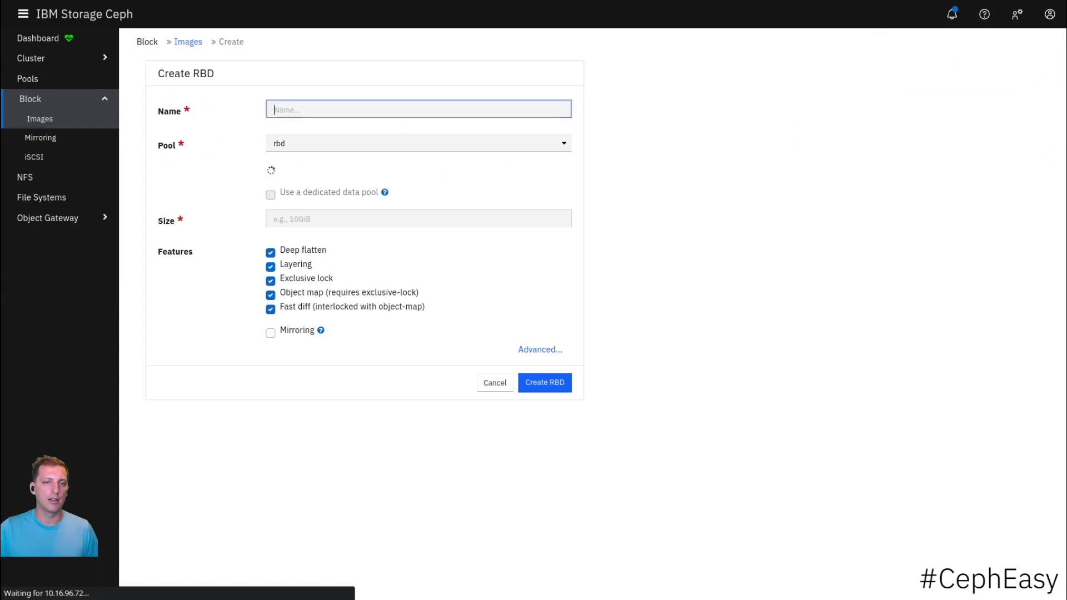
{"action": "type", "text": "rbd-test"}
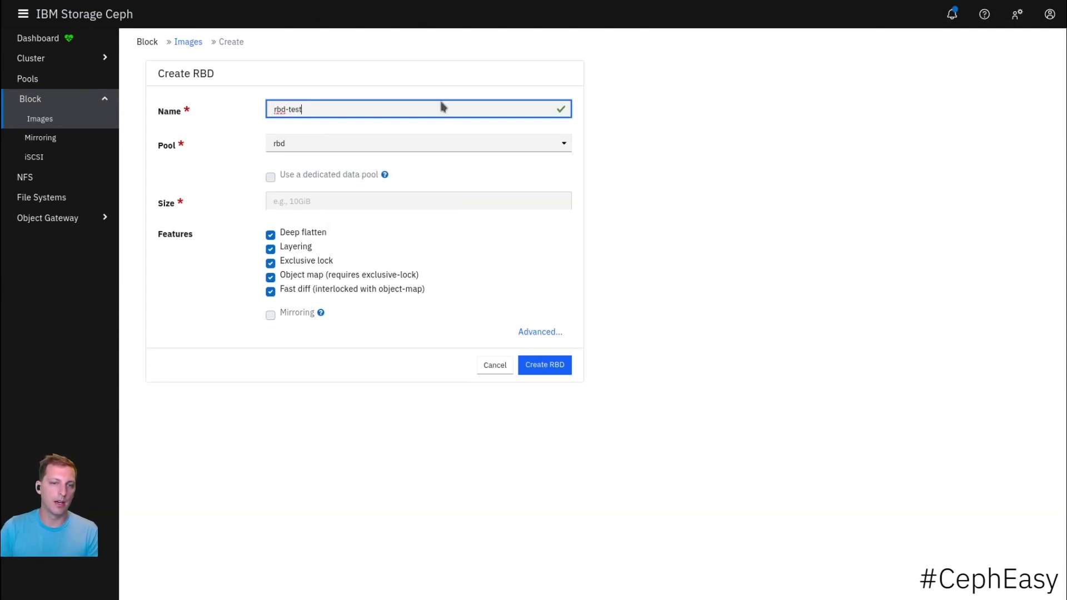
{"action": "key", "text": "Tab"}
{"action": "type", "text": "10"}
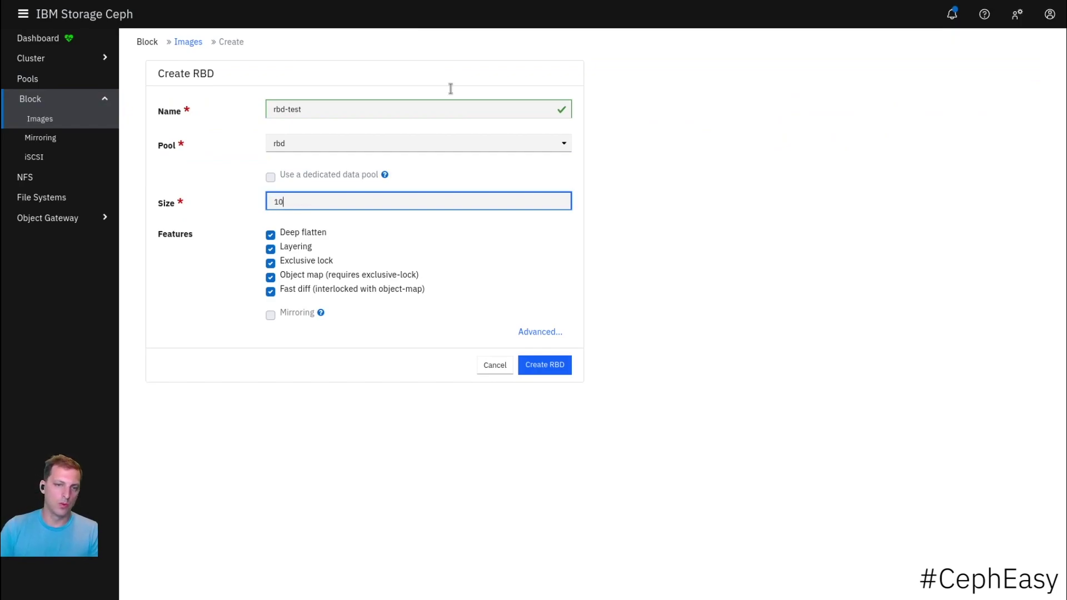
{"action": "key", "text": "Return"}
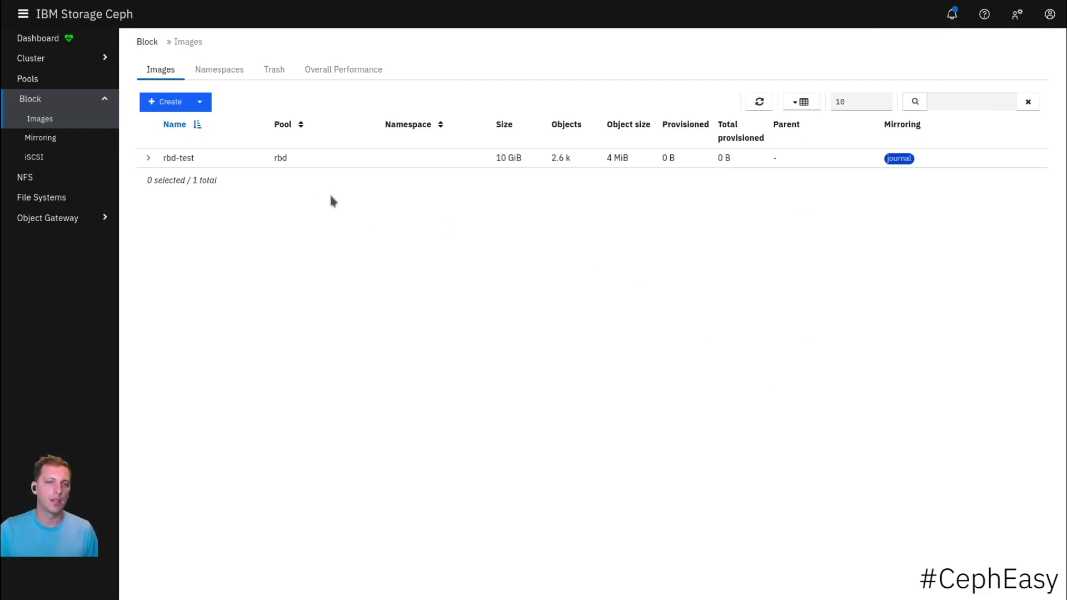
- Glance at Object Gateway daemons, then open Cluster > Services and its Create Service form
{"action": "left_click", "coordinate": [47, 218]}
{"action": "left_click", "coordinate": [41, 180]}
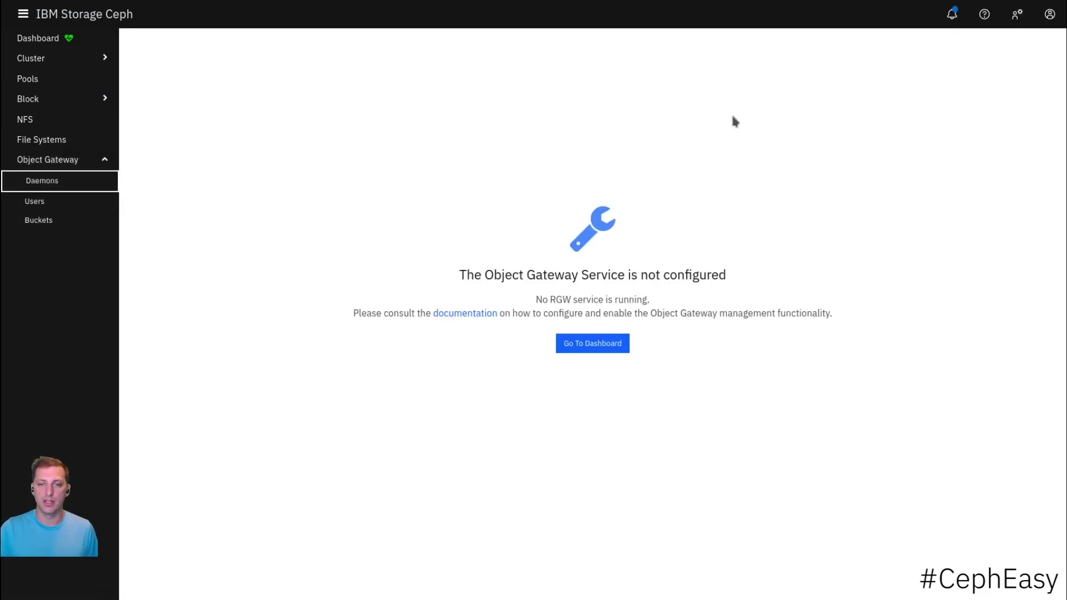
{"action": "key", "text": "Return"}
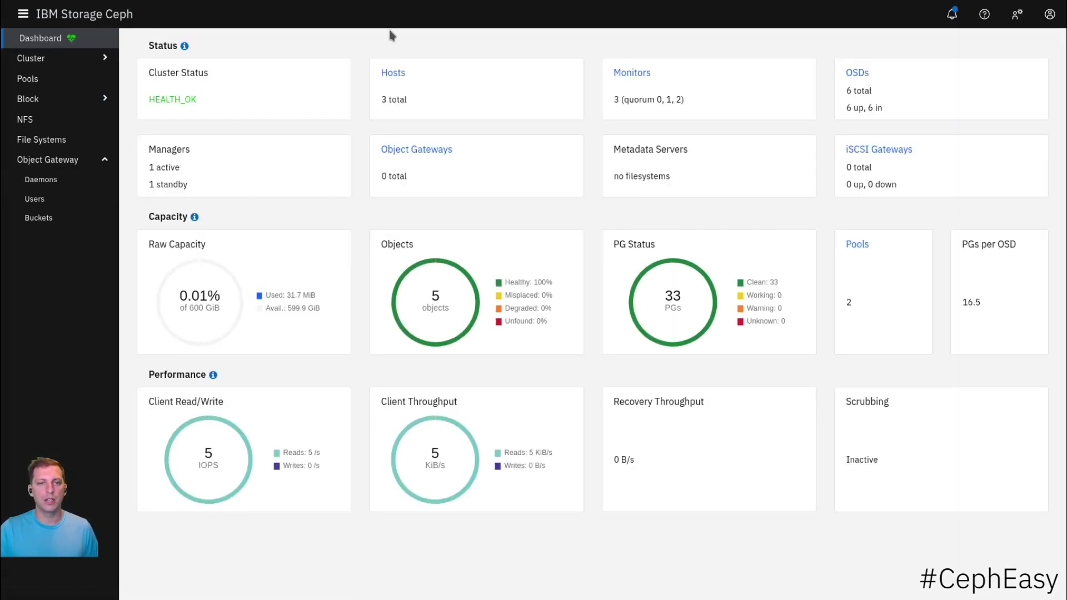
{"action": "left_click", "coordinate": [33, 57]}
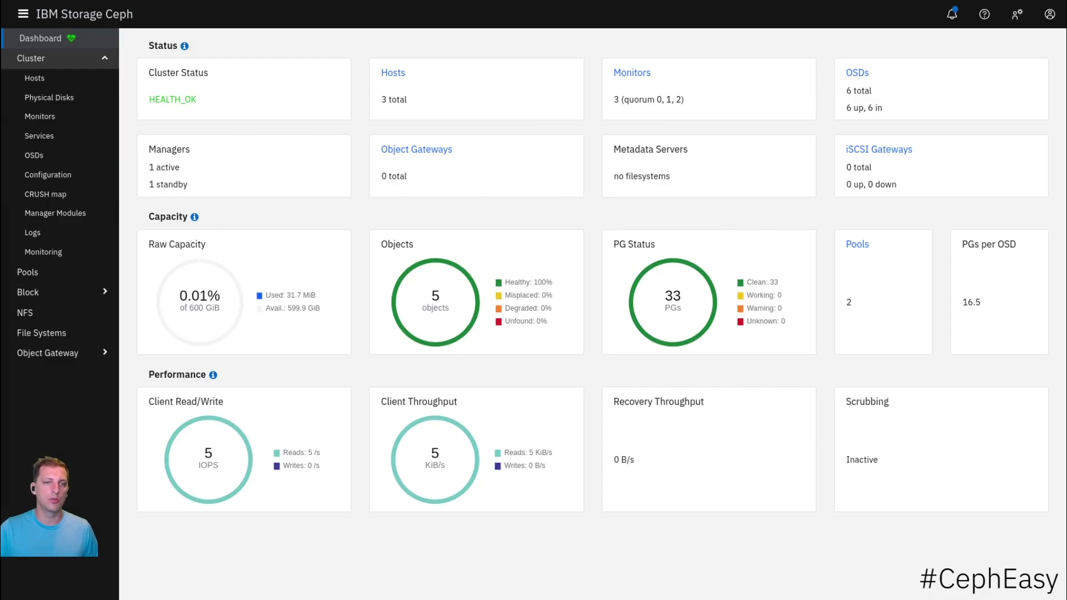
{"action": "key", "text": "Tab"}
{"action": "key", "text": "Tab"}
{"action": "key", "text": "Tab"}
{"action": "key", "text": "Tab"}
{"action": "key", "text": "Return"}
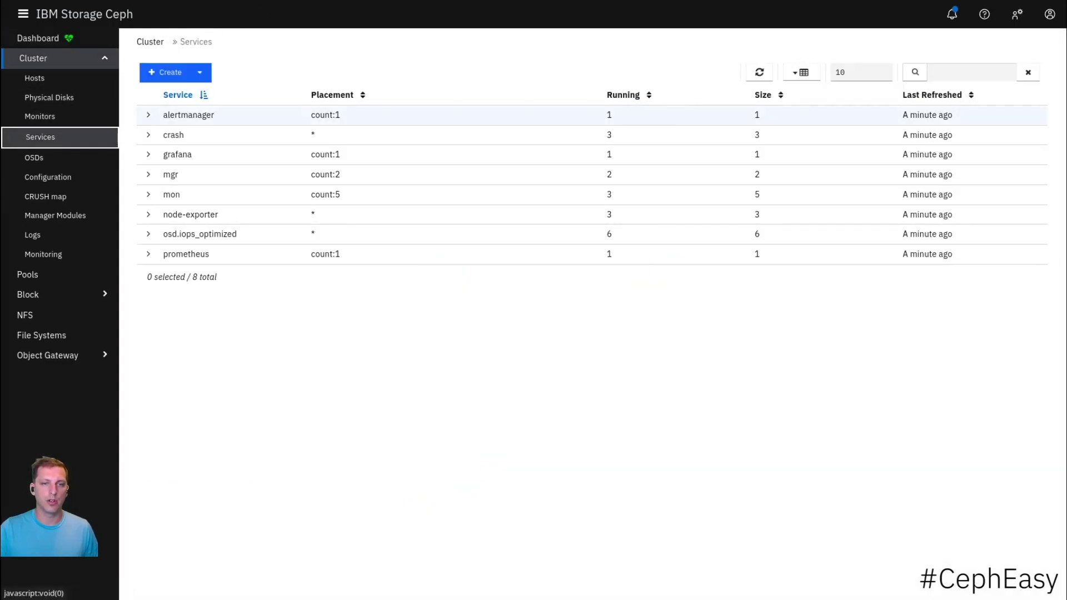
{"action": "key", "text": "Tab"}
{"action": "key", "text": "Return"}
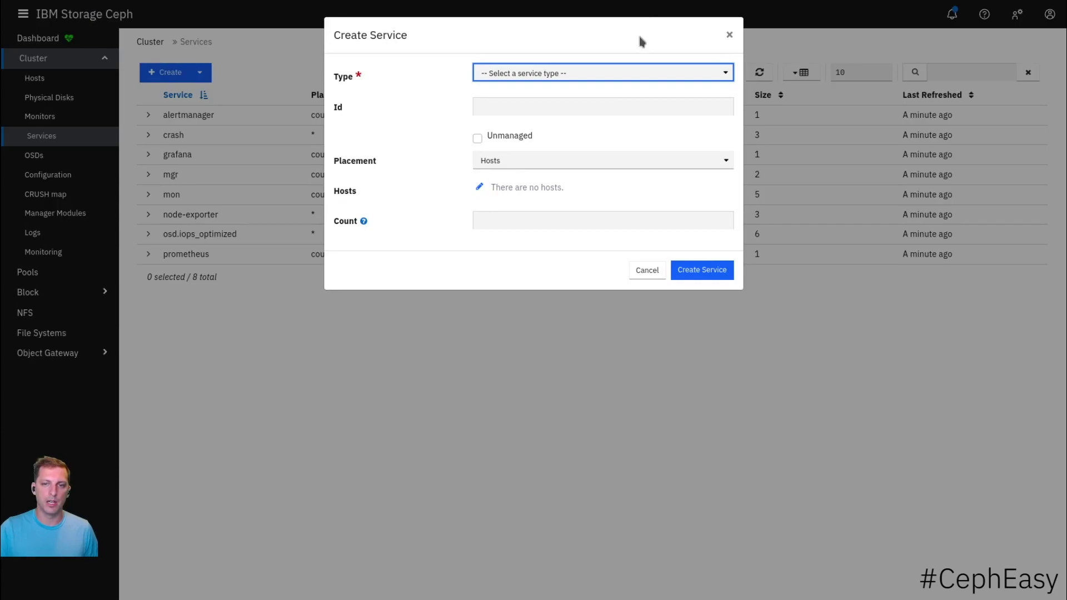
- Set the service type to rgw with Id cloud-object
{"action": "type", "text": "rgw"}
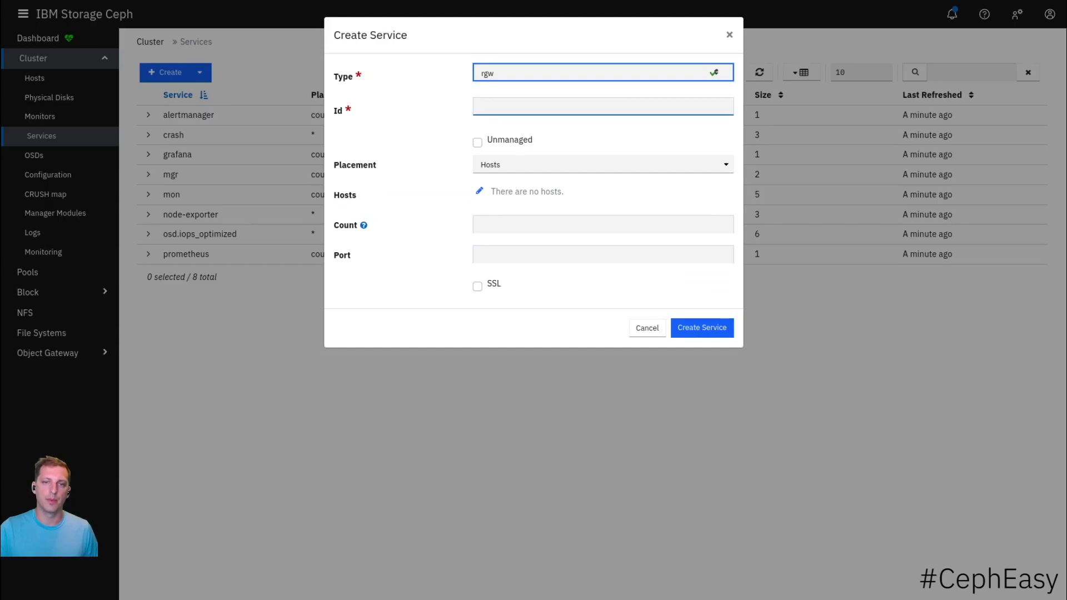
{"action": "key", "text": "Tab"}
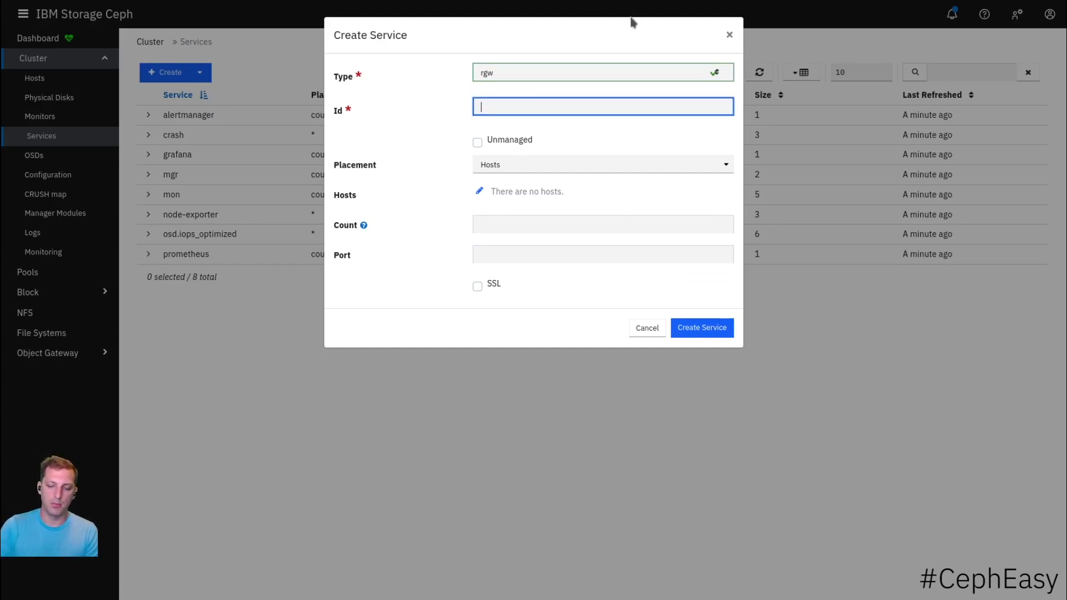
{"action": "type", "text": "cloud-="}
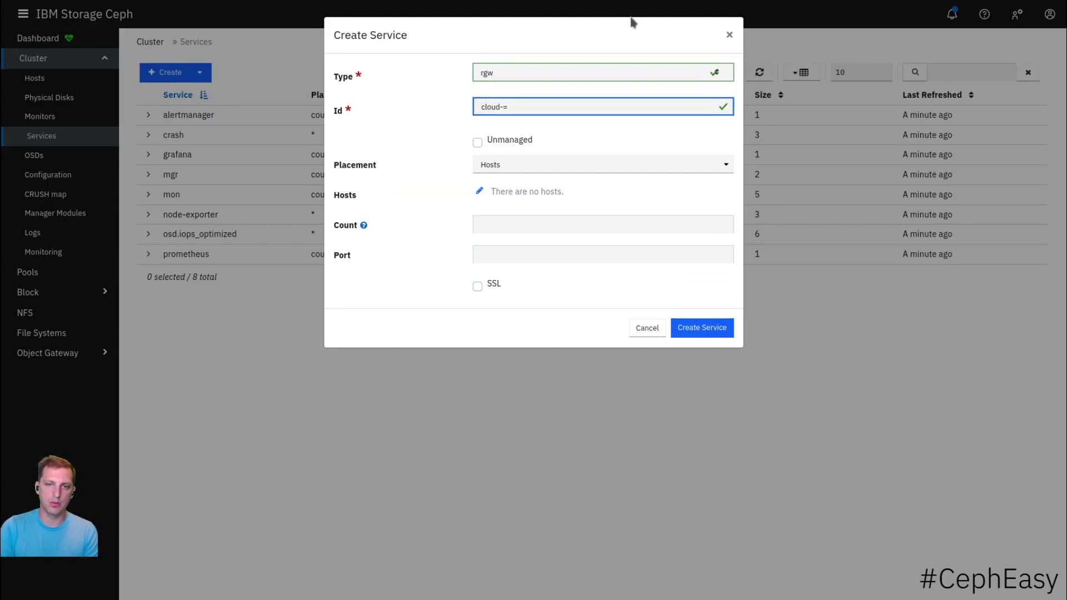
{"action": "key", "text": "BackSpace"}
{"action": "type", "text": "object"}
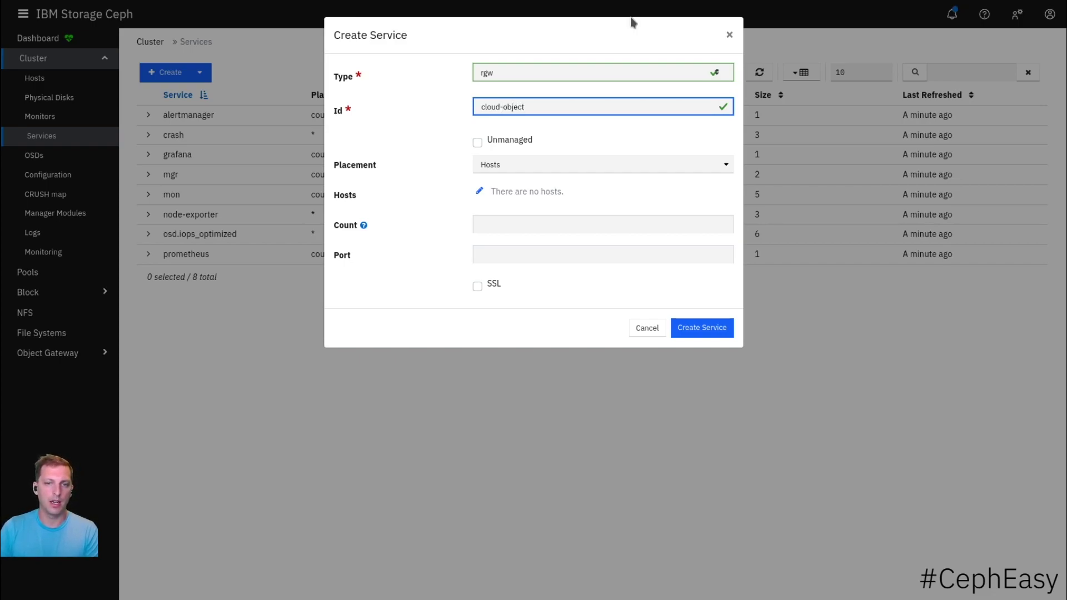
{"action": "key", "text": "Tab"}
{"action": "key", "text": "Tab"}
- Place it on hosts ceph-demo-1, ceph-demo-2 and ceph-demo-3 with count 2, and create the service
{"action": "key", "text": "Tab"}
{"action": "key", "text": "Return"}
{"action": "key", "text": "Down"}
{"action": "key", "text": "Return"}
{"action": "key", "text": "Down"}
{"action": "key", "text": "Return"}
{"action": "key", "text": "Down"}
{"action": "key", "text": "Return"}
{"action": "key", "text": "Escape"}
{"action": "key", "text": "Tab"}
{"action": "type", "text": "2"}
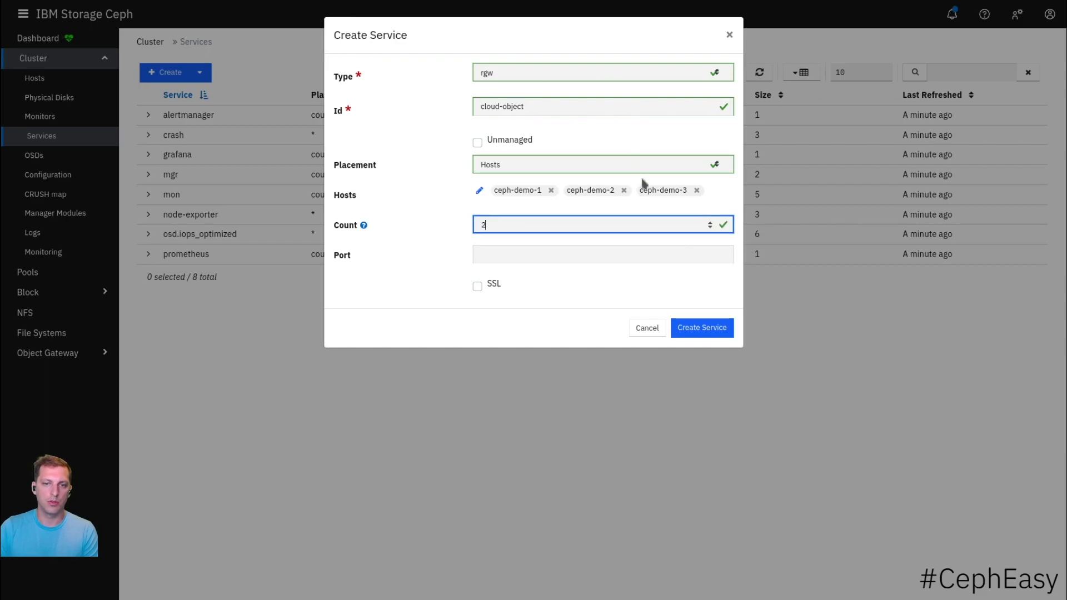
{"action": "key", "text": "Return"}
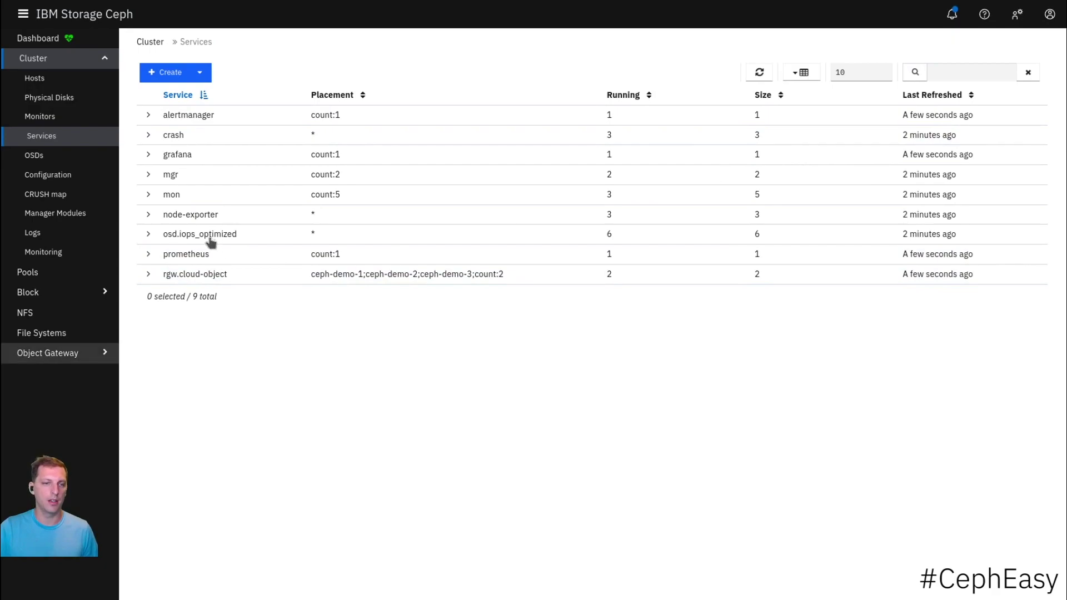
- Check the two cloud-object gateway daemons under Object Gateway, then open the empty Buckets list
{"action": "left_click", "coordinate": [47, 353]}
{"action": "left_click", "coordinate": [40, 179]}
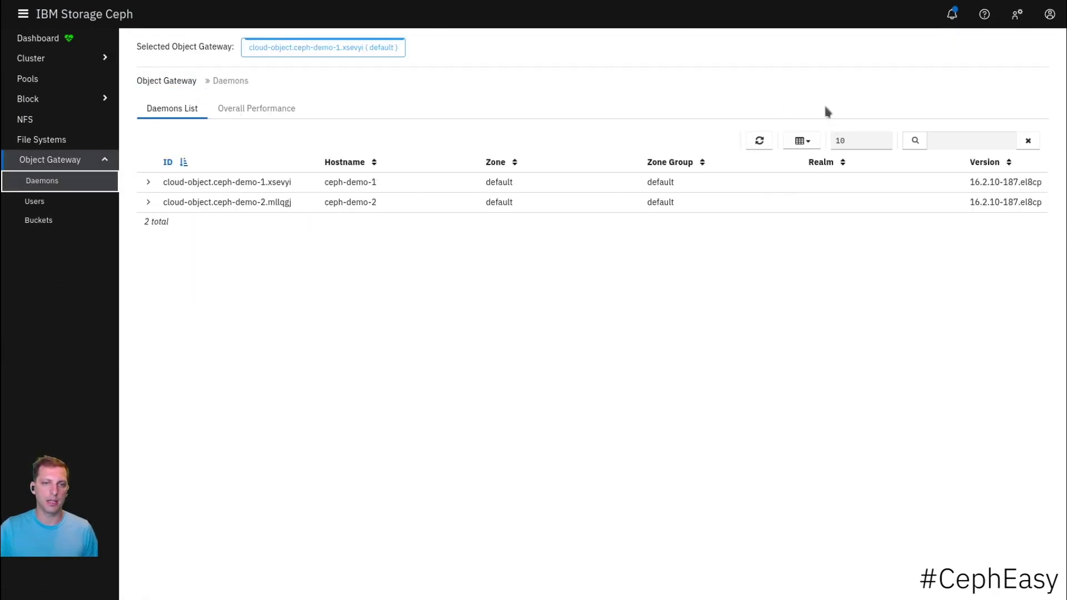
{"action": "key", "text": "Tab"}
{"action": "key", "text": "Tab"}
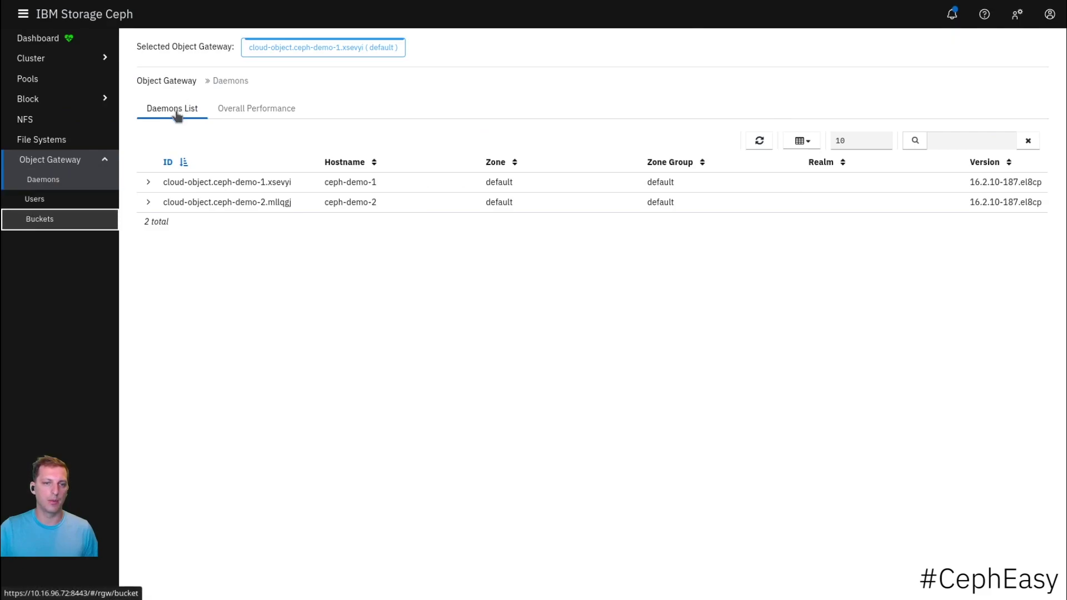
{"action": "key", "text": "Return"}
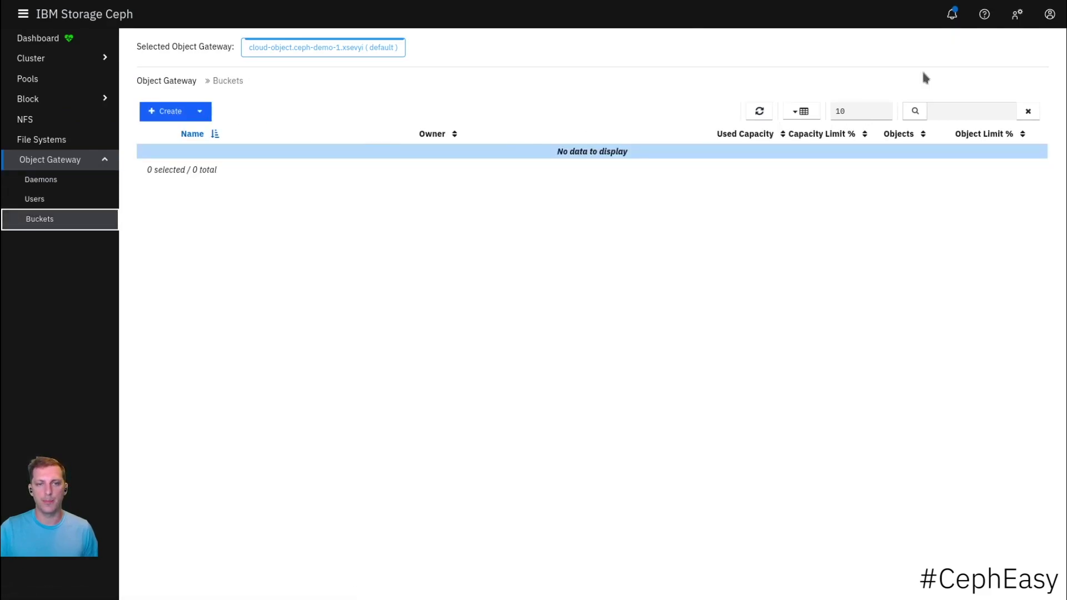
- Create bucket 'object-bucket' owned by dashboard with default-placement, then show the gateway Users list
{"action": "key", "text": "Tab"}
{"action": "key", "text": "Return"}
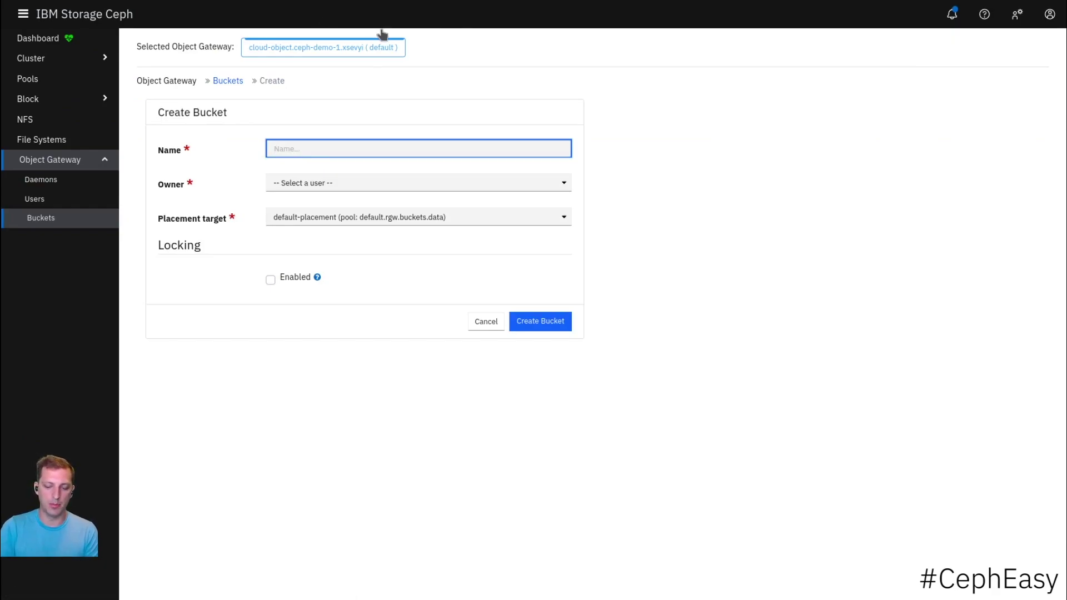
{"action": "type", "text": "object-bucket"}
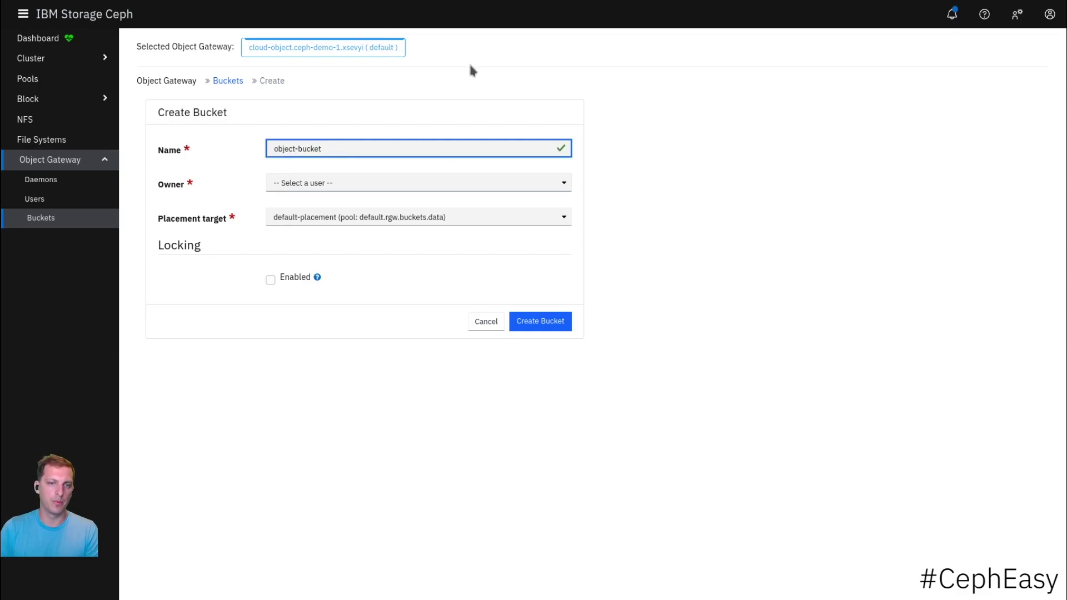
{"action": "key", "text": "Tab"}
{"action": "key", "text": "Down"}
{"action": "key", "text": "Tab"}
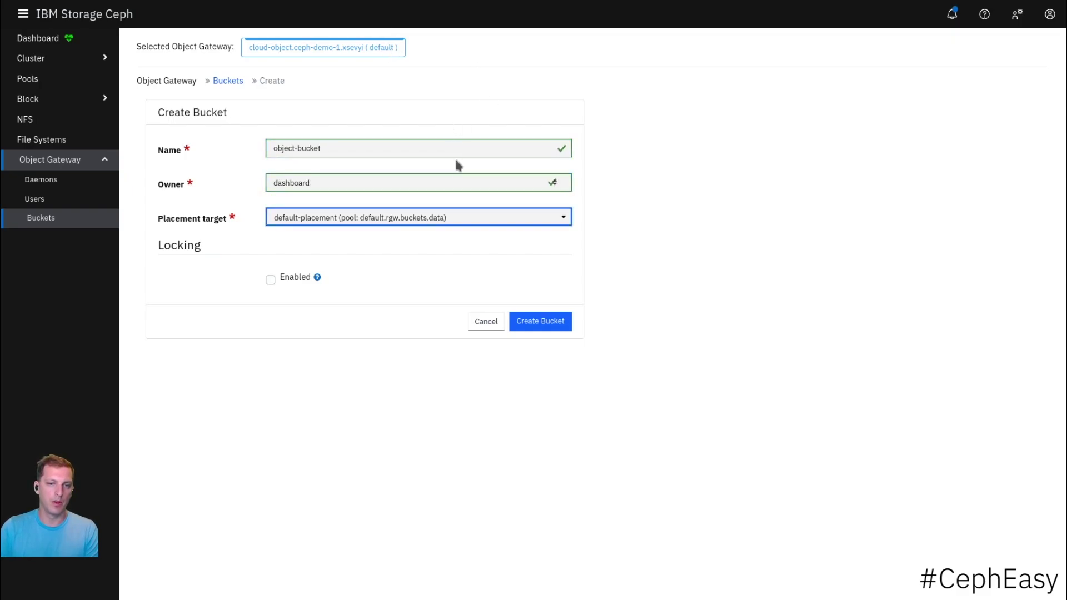
{"action": "key", "text": "Return"}
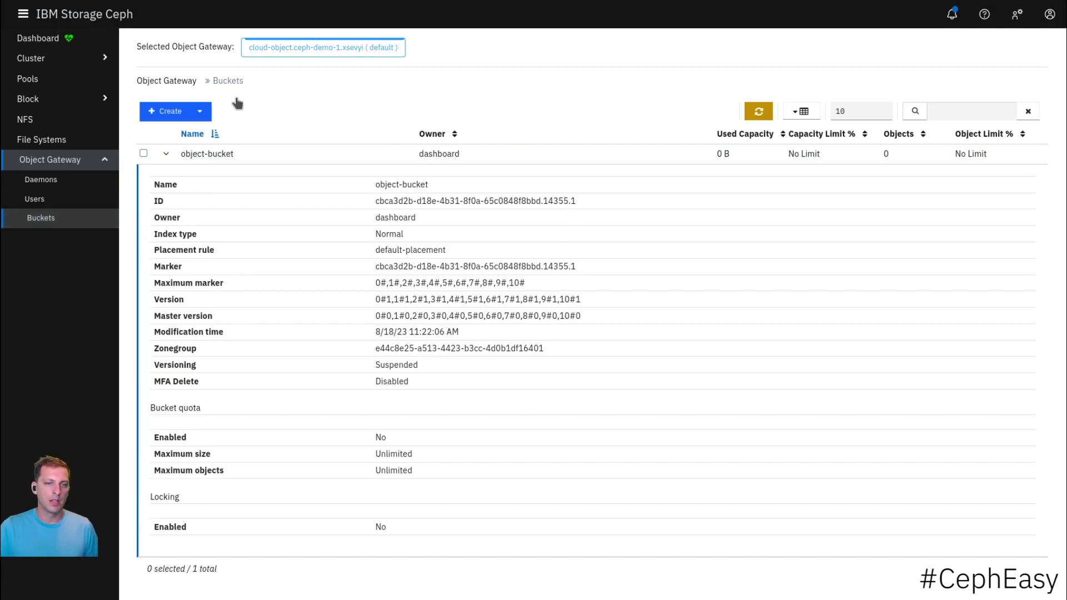
{"action": "key", "text": "Return"}
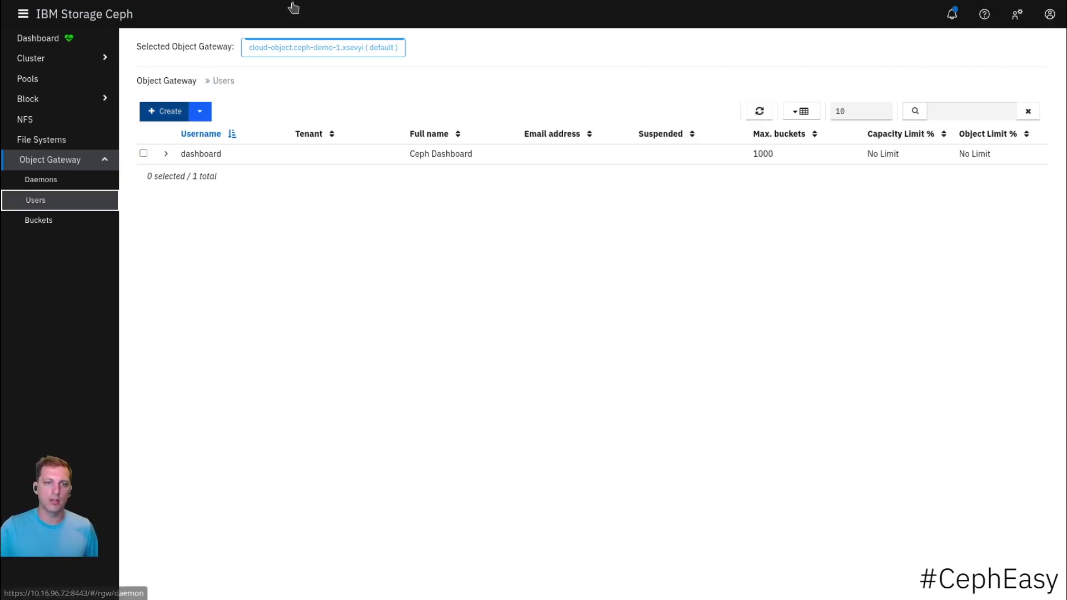
- Reveal the dashboard user's S3 access key and secret key
{"action": "left_click", "coordinate": [164, 111]}
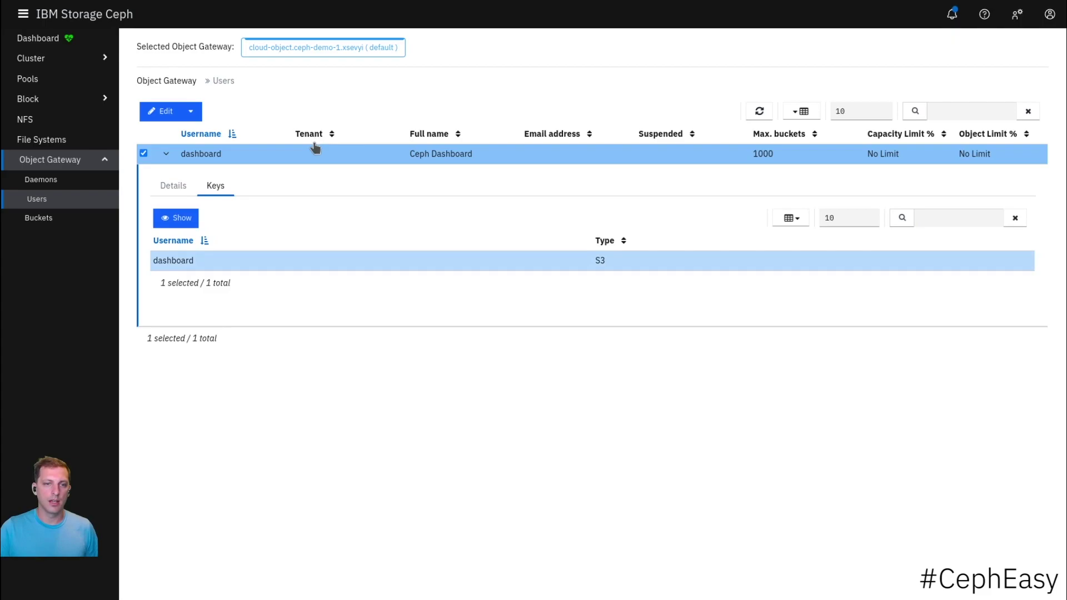
{"action": "key", "text": "Return"}
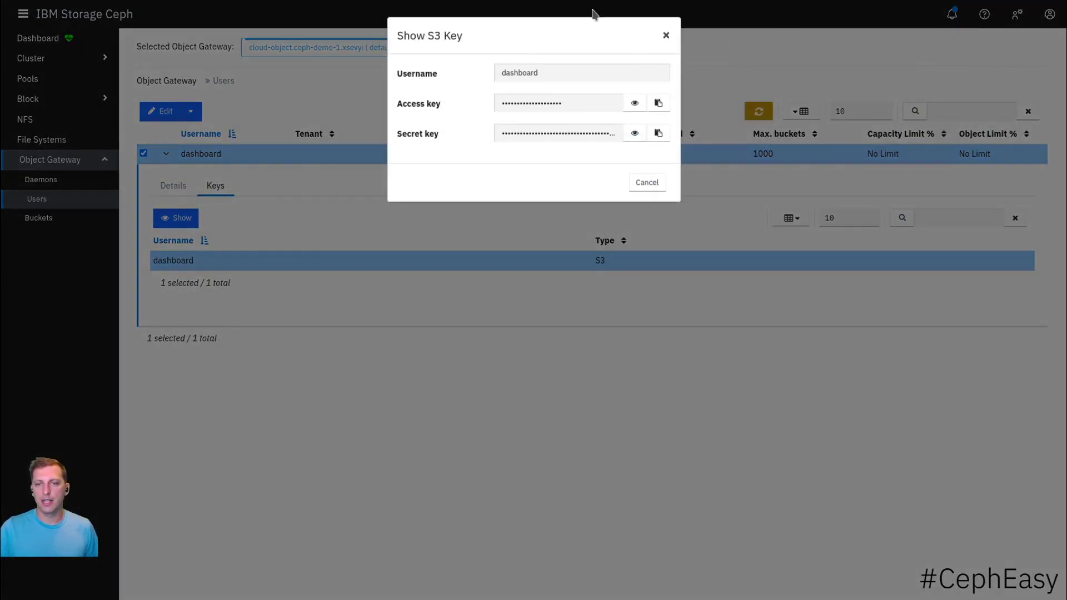
{"action": "key", "text": "Return"}
{"action": "key", "text": "Tab"}
{"action": "key", "text": "Tab"}
{"action": "key", "text": "Tab"}
{"action": "key", "text": "Return"}
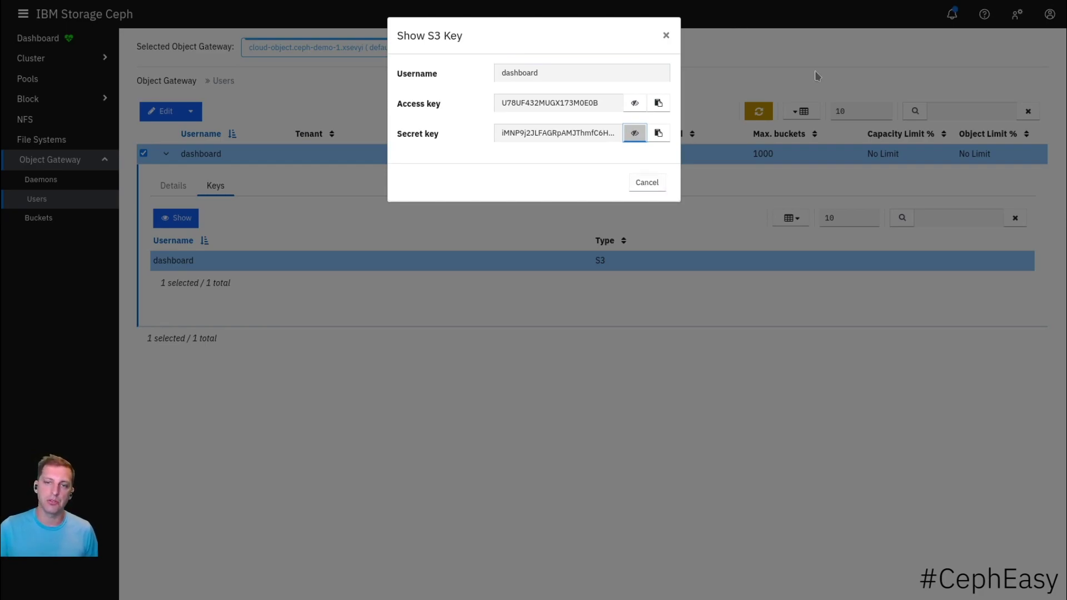
- Close the S3 key window and go to the File Systems list
{"action": "key", "text": "Tab"}
{"action": "key", "text": "Tab"}
{"action": "key", "text": "Return"}
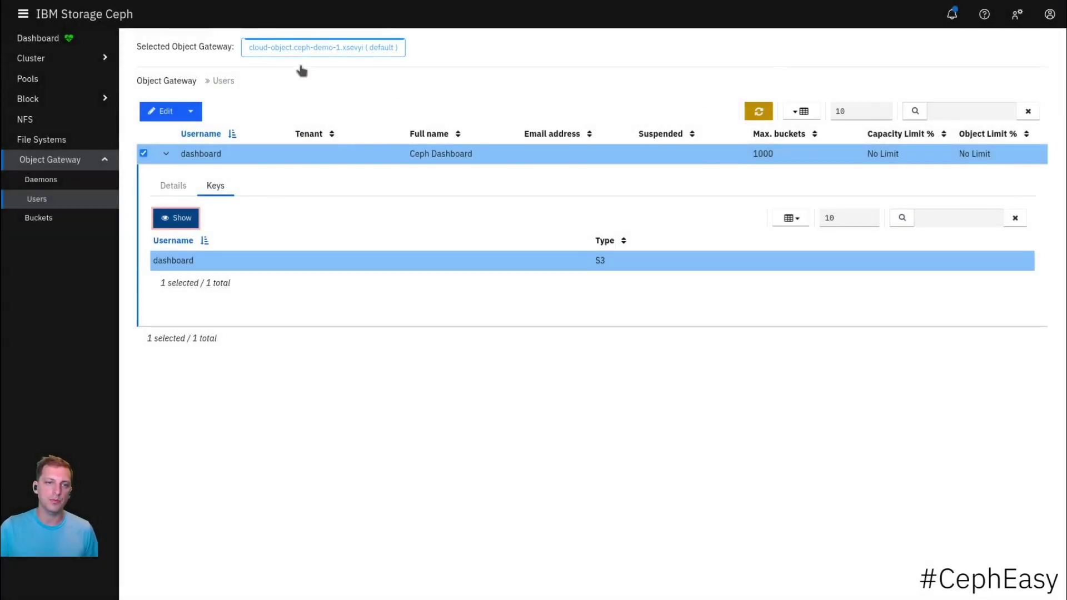
{"action": "key", "text": "shift+Tab"}
{"action": "key", "text": "Return"}
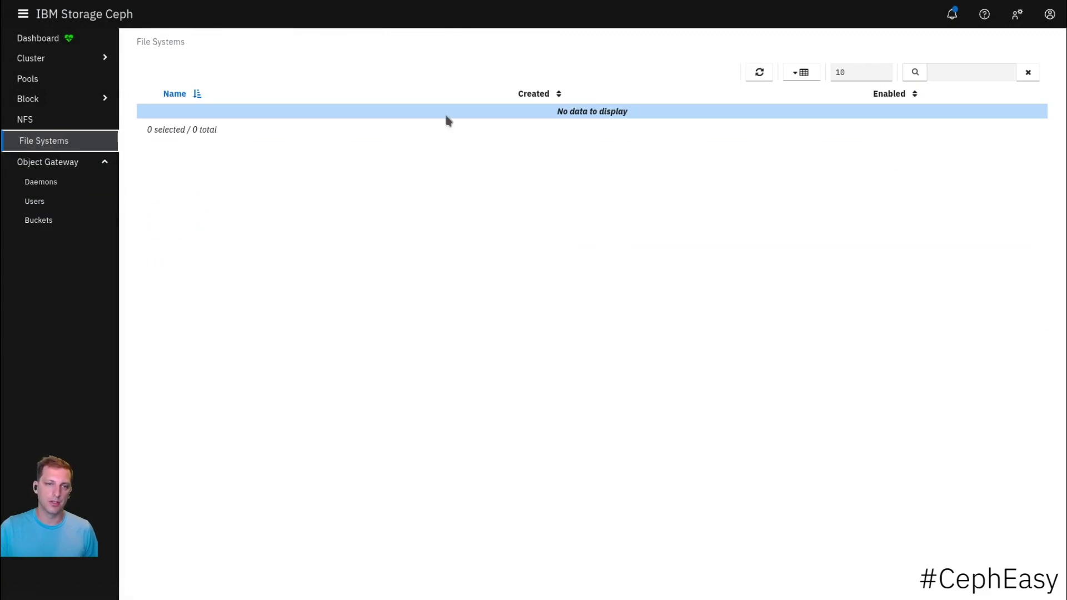
- Go to Cluster > Services and open the Create Service form
{"action": "key", "text": "shift+Tab"}
{"action": "key", "text": "shift+Tab"}
{"action": "key", "text": "shift+Tab"}
{"action": "key", "text": "shift+Tab"}
{"action": "key", "text": "Return"}
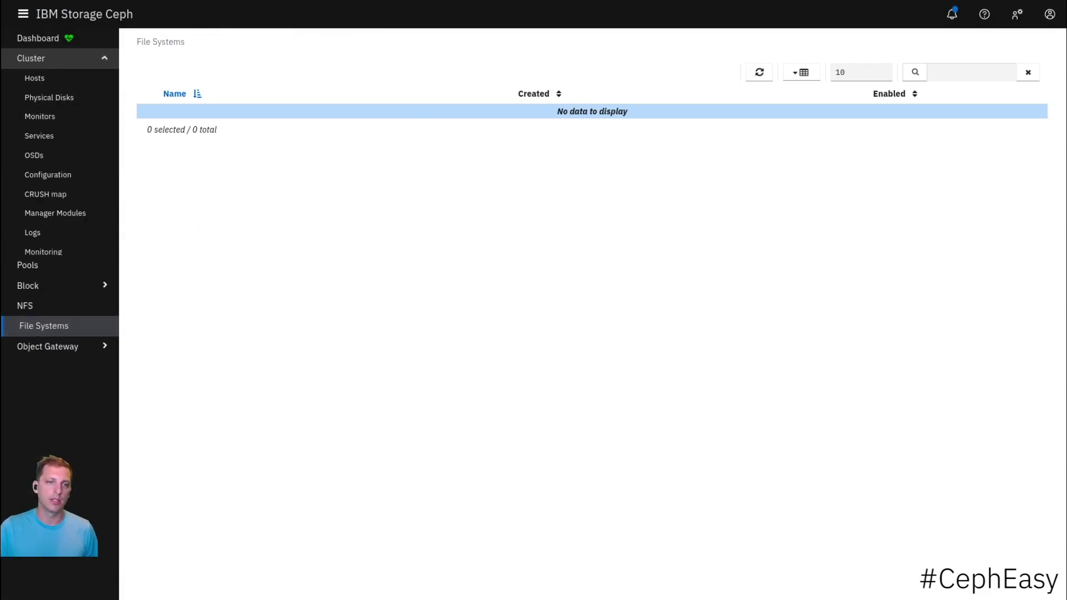
{"action": "key", "text": "Tab"}
{"action": "key", "text": "Tab"}
{"action": "key", "text": "Tab"}
{"action": "key", "text": "Tab"}
{"action": "key", "text": "Return"}
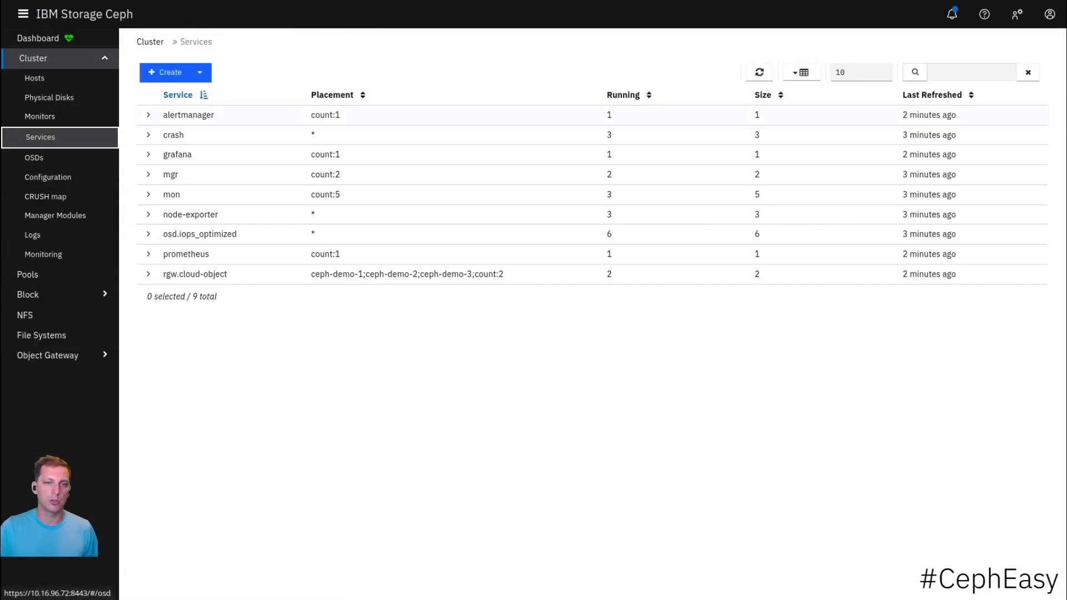
{"action": "left_click", "coordinate": [166, 72]}
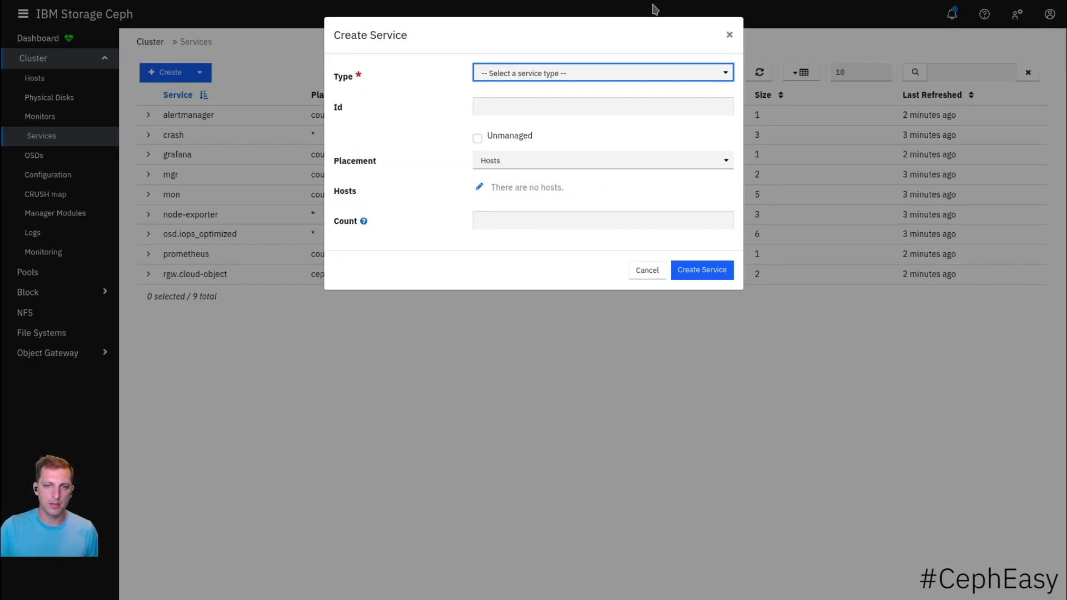
- Define an mds service with id file-test placed on ceph-demo-1, ceph-demo-2 and ceph-demo-3
{"action": "key", "text": "m"}
{"action": "key", "text": "Tab"}
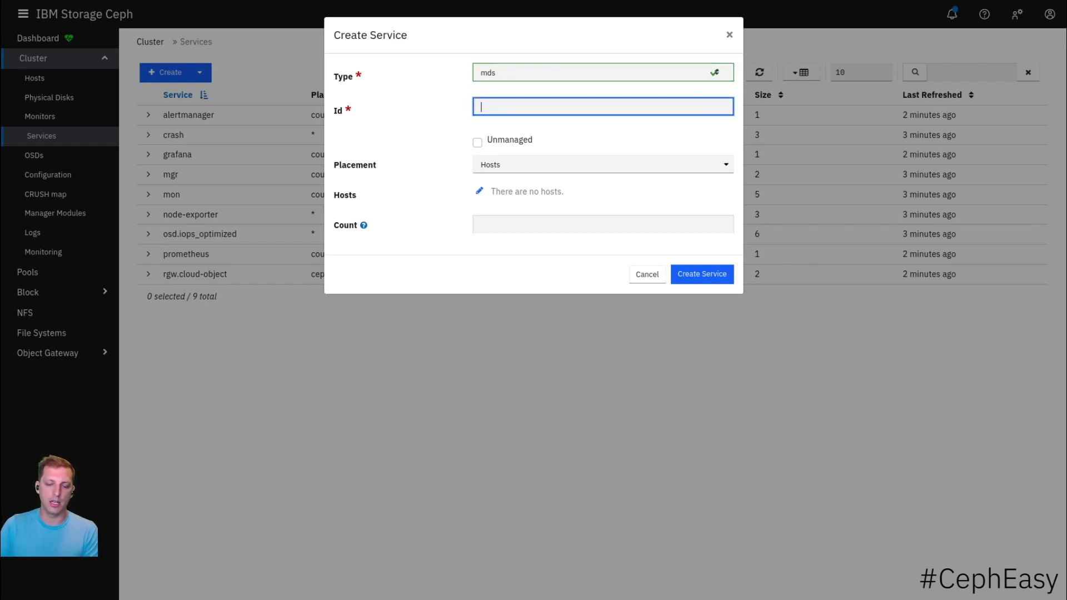
{"action": "type", "text": "file-test"}
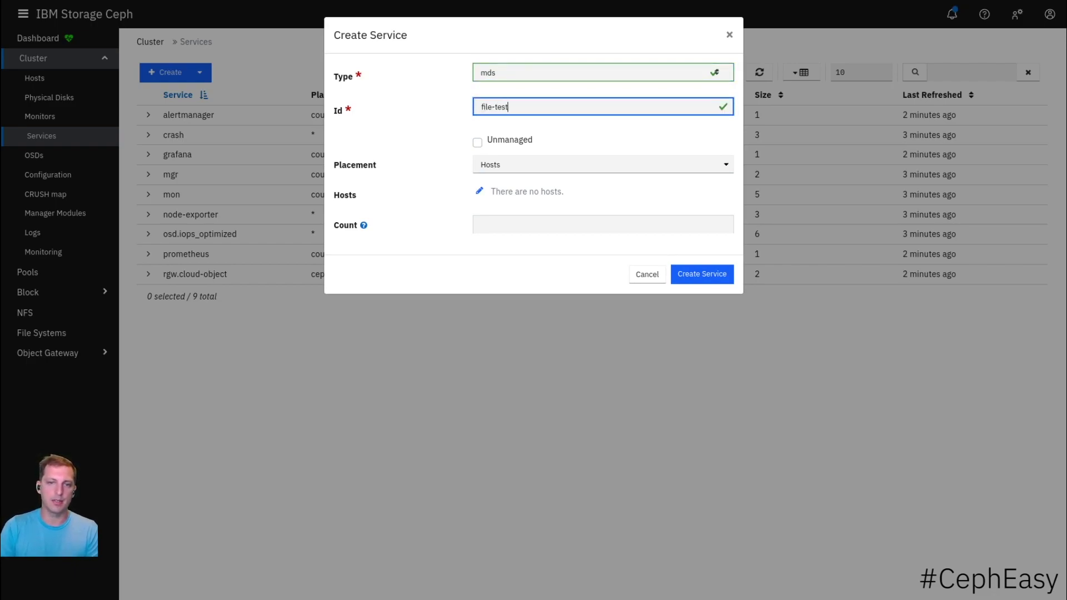
{"action": "key", "text": "Tab"}
{"action": "key", "text": "Tab"}
{"action": "key", "text": "Tab"}
{"action": "key", "text": "Return"}
{"action": "key", "text": "Return"}
{"action": "key", "text": "Down"}
- Set the mds daemon count to 2 and return to File Systems
{"action": "key", "text": "Return"}
{"action": "key", "text": "Down"}
{"action": "key", "text": "Return"}
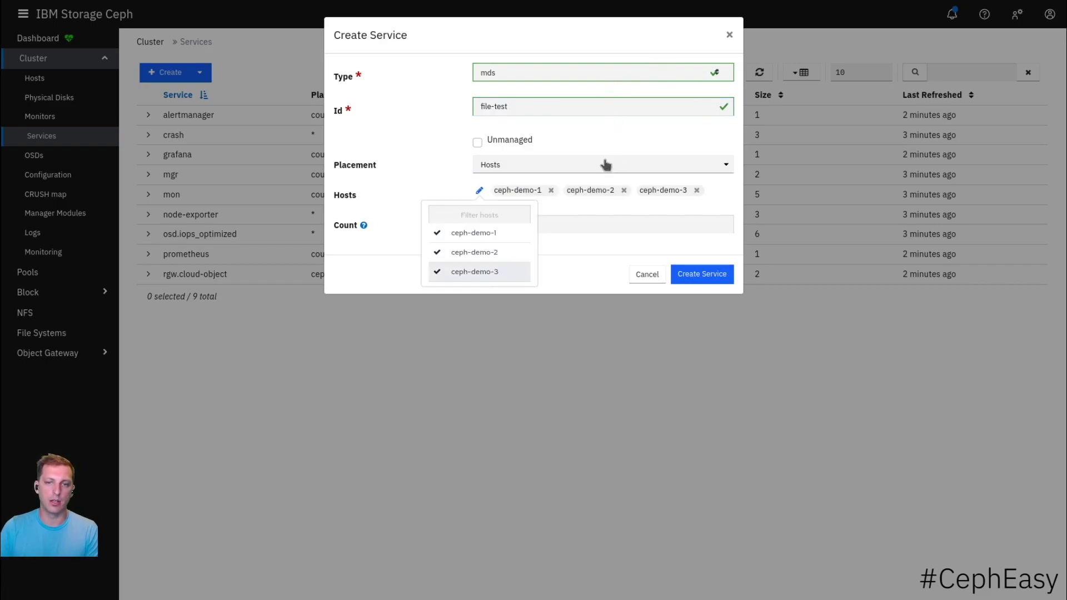
{"action": "key", "text": "Escape"}
{"action": "key", "text": "Tab"}
{"action": "type", "text": "2"}
{"action": "key", "text": "Return"}
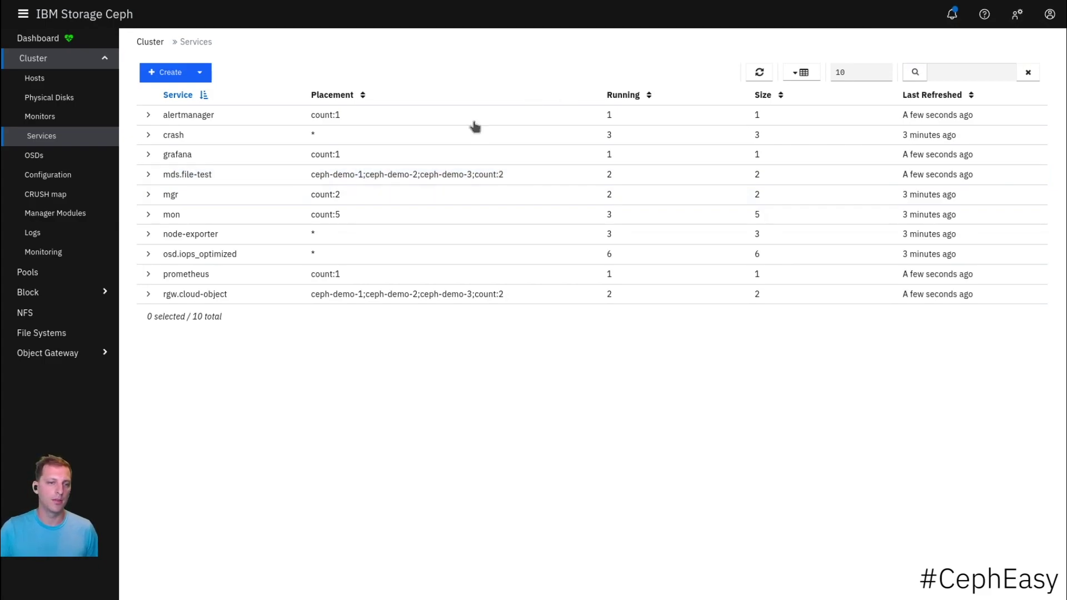
{"action": "left_click", "coordinate": [44, 333]}
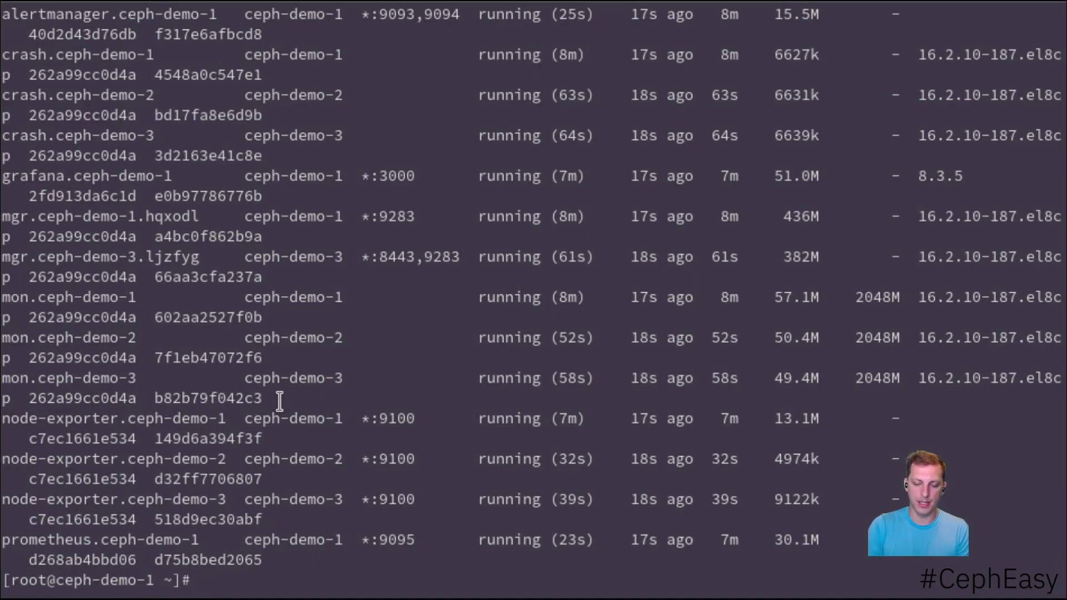
- Run 'dnf install ceph-common', 'ceph -v', and 'ceph fs volume create fs-test'
{"action": "type", "text": "dnf install "}
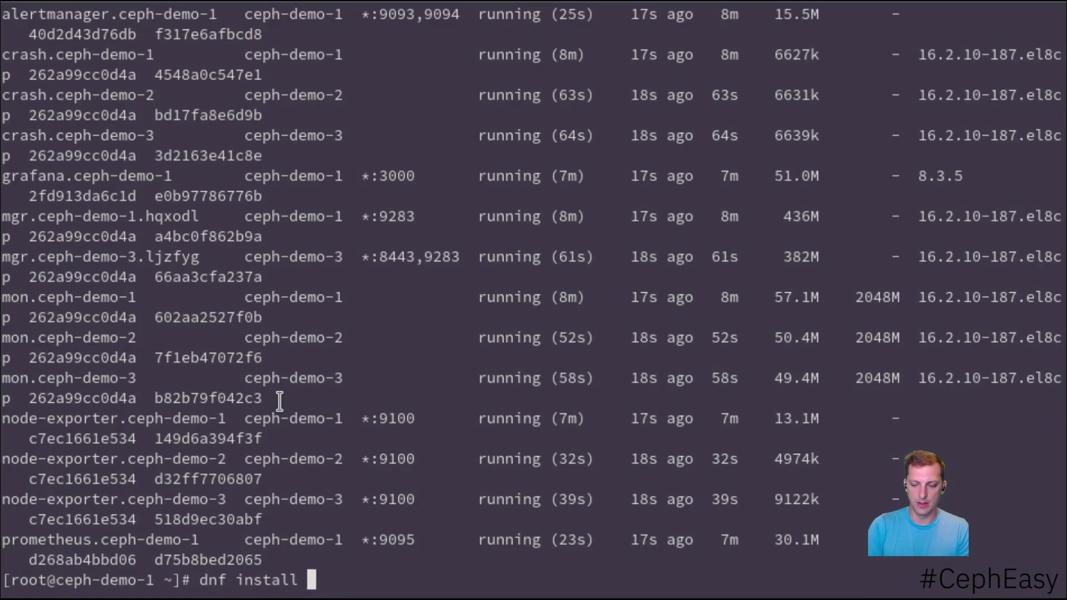
{"action": "type", "text": "ceph-common"}
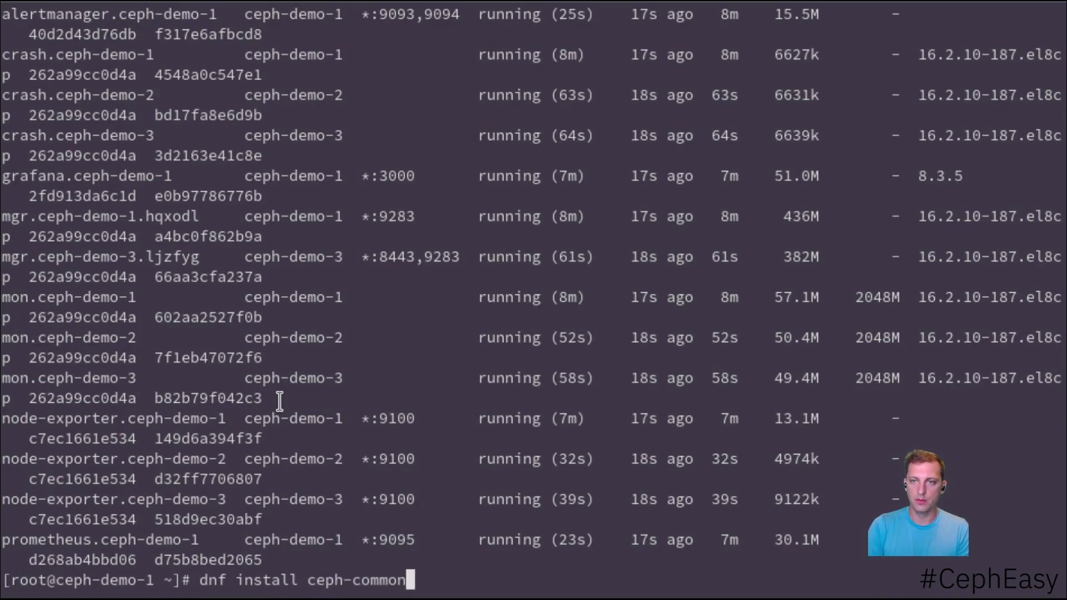
{"action": "key", "text": "Return"}
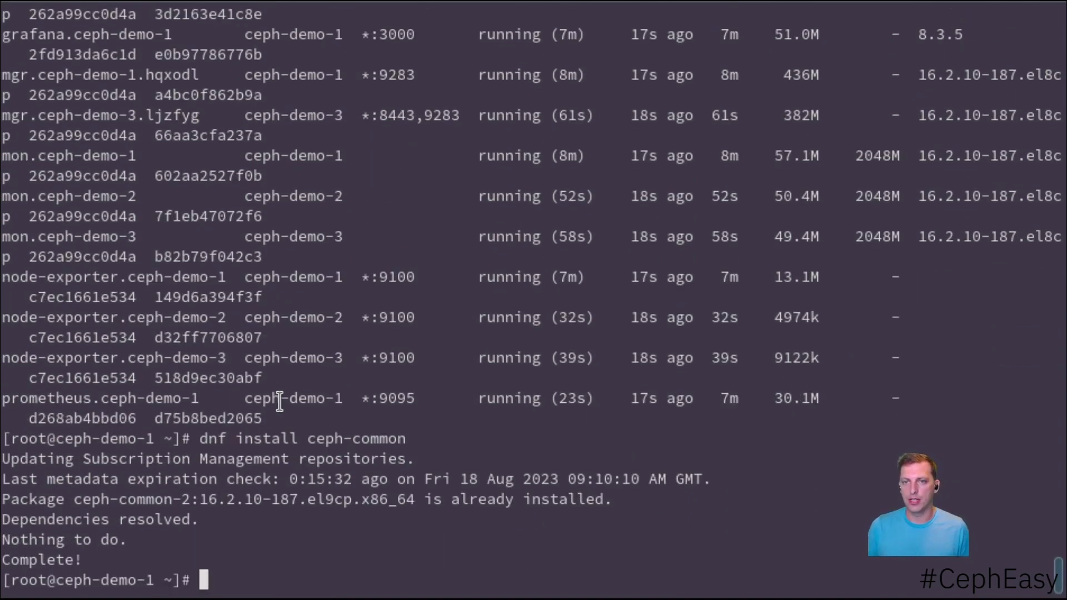
{"action": "type", "text": "ceph"}
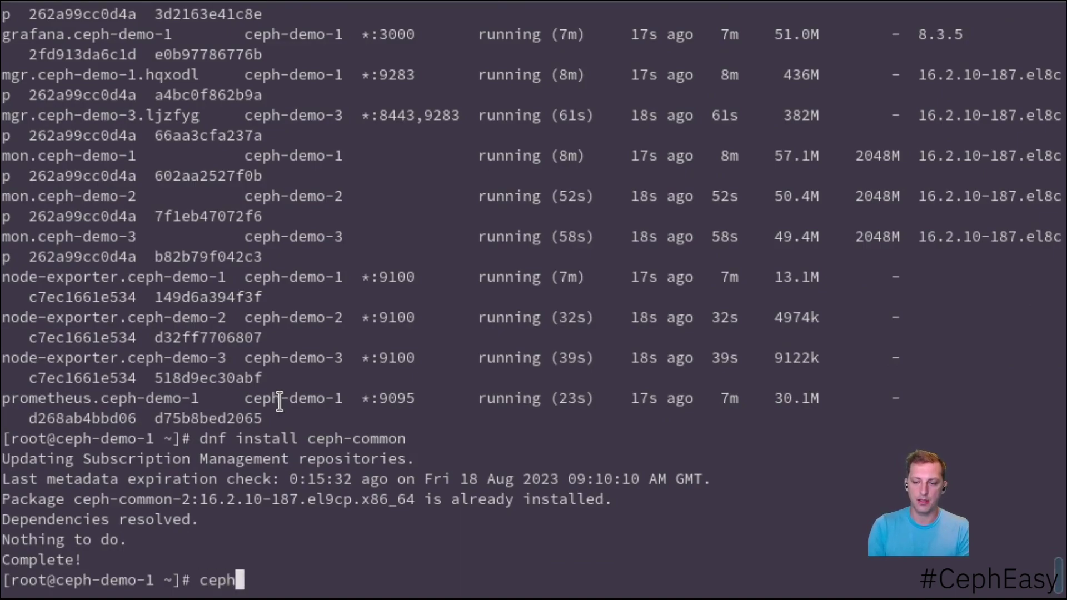
{"action": "type", "text": " -v"}
{"action": "key", "text": "Return"}
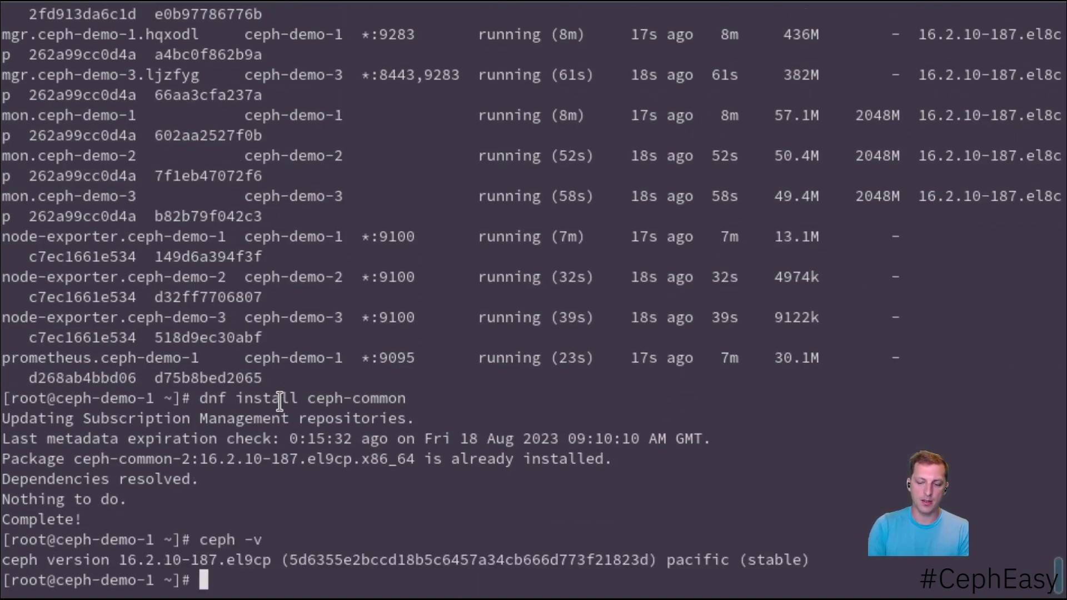
{"action": "type", "text": "ceph "}
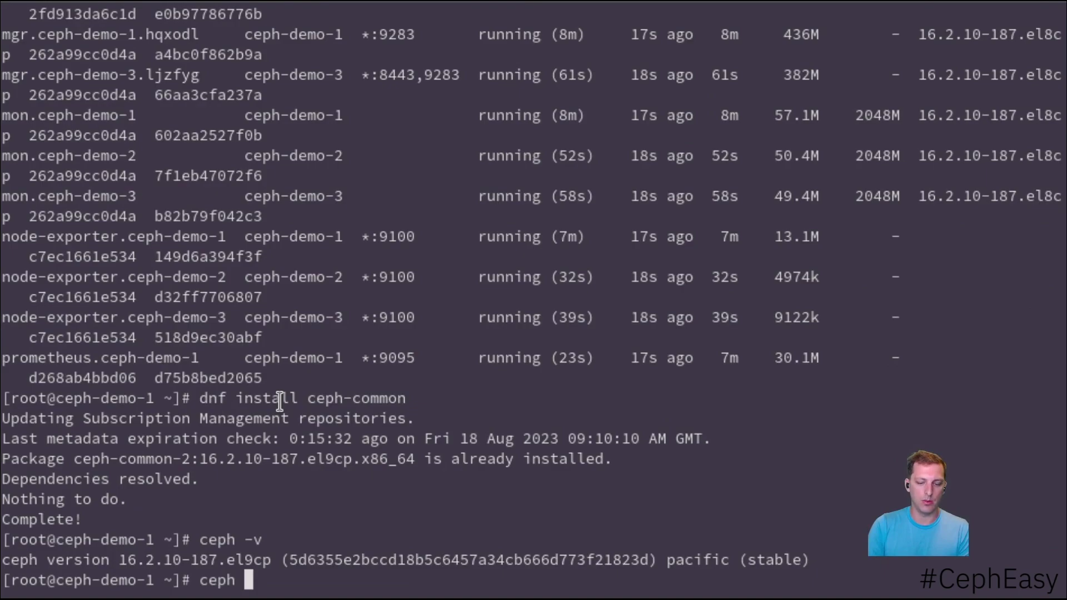
{"action": "type", "text": "fs vo"}
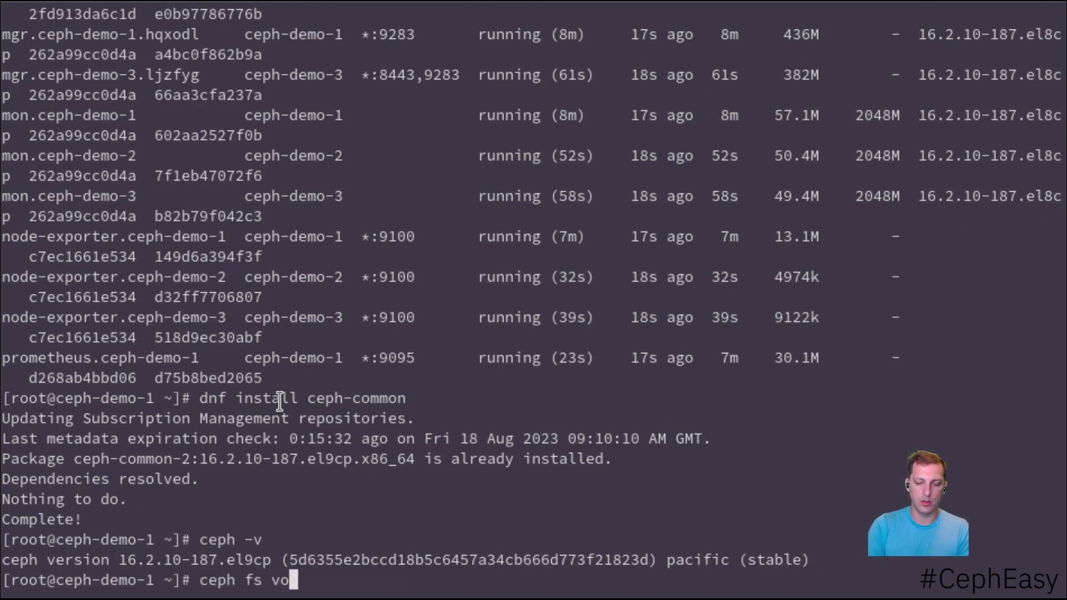
{"action": "type", "text": "lume create "}
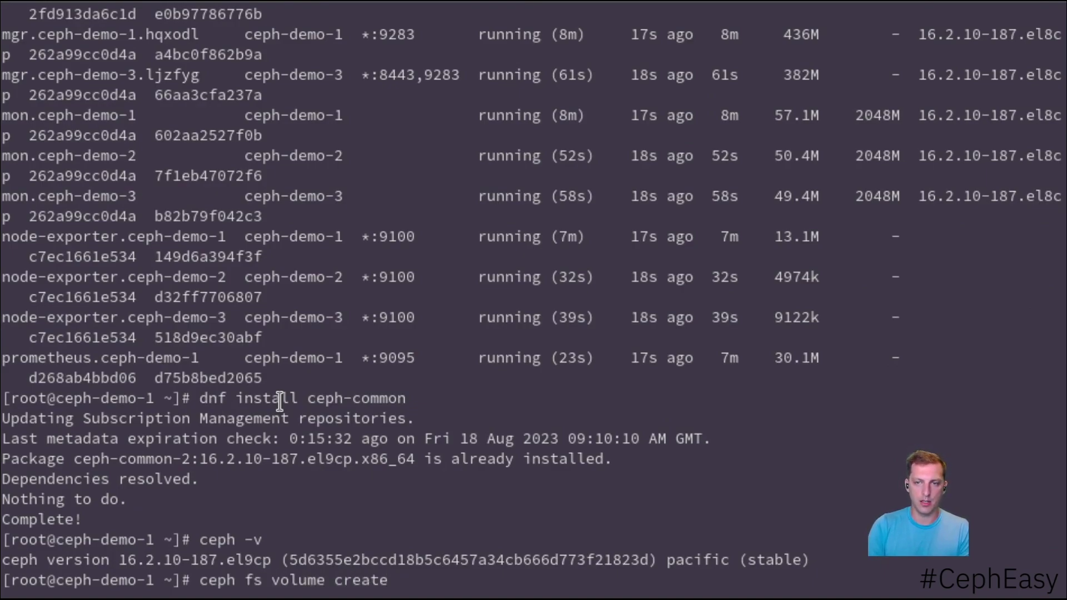
{"action": "type", "text": "fs-test"}
{"action": "key", "text": "Return"}
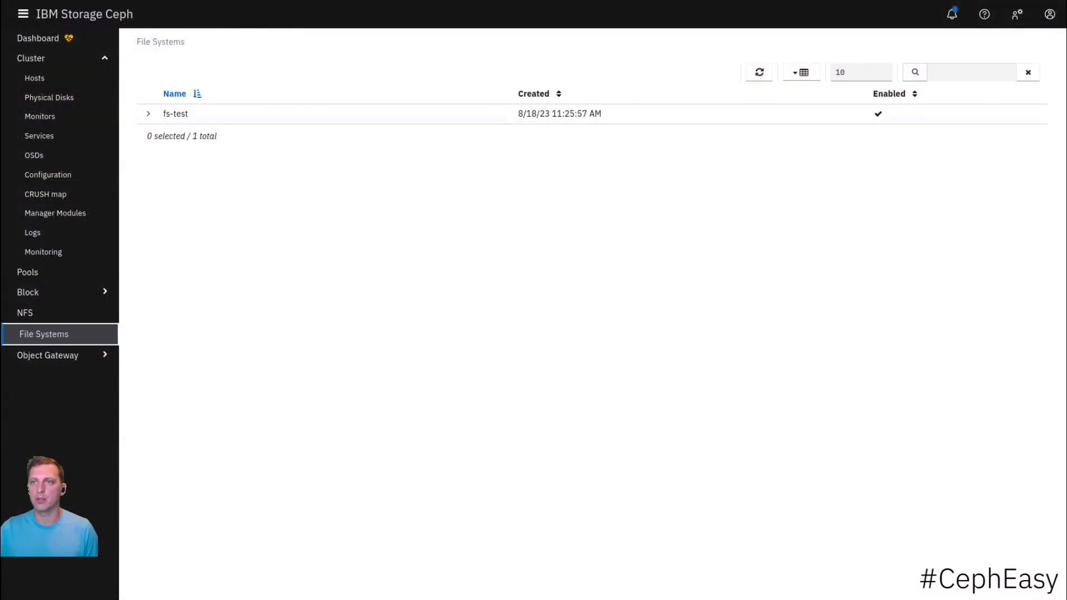
- Expand the fs-test row and scroll through its Details tab
{"action": "left_click", "coordinate": [149, 113]}
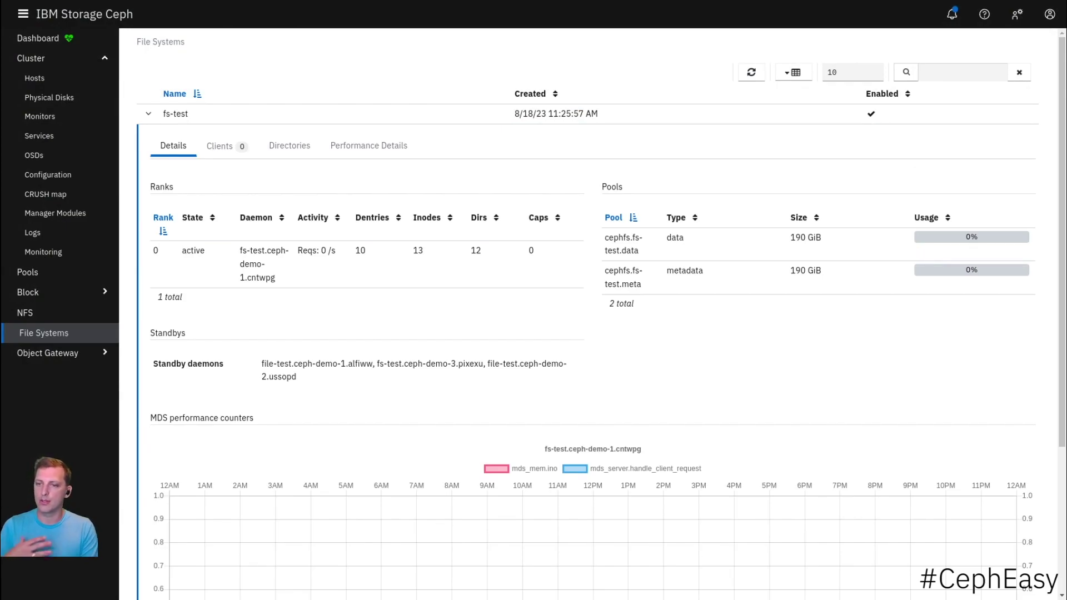
{"action": "scroll", "coordinate": [600, 317], "scroll_direction": "down", "scroll_amount": 3}
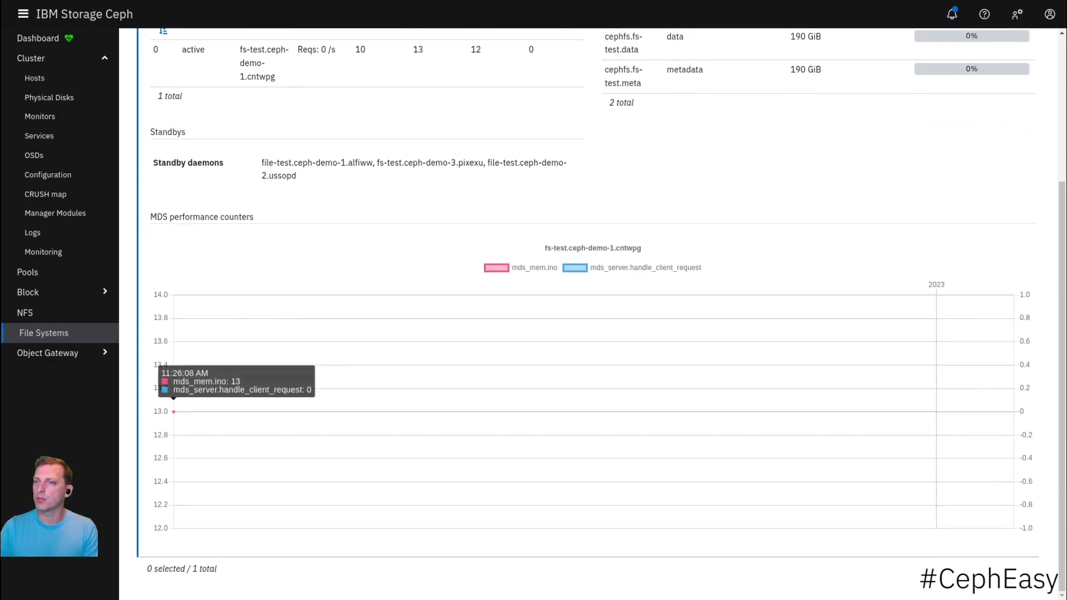
{"action": "scroll", "coordinate": [589, 311], "scroll_direction": "up", "scroll_amount": 3}
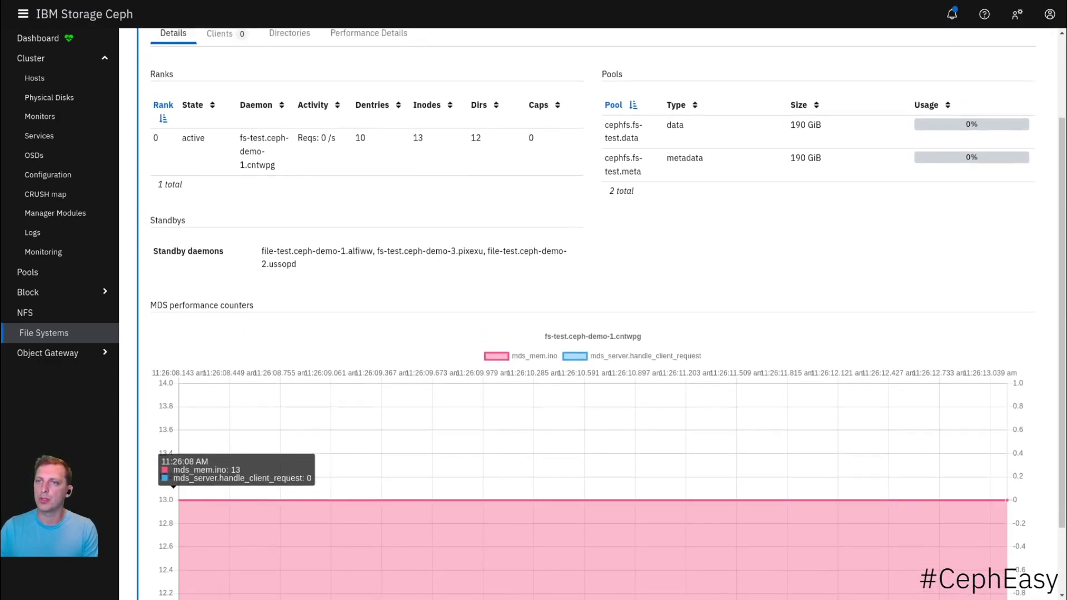
{"action": "scroll", "coordinate": [589, 311], "scroll_direction": "up", "scroll_amount": 1}
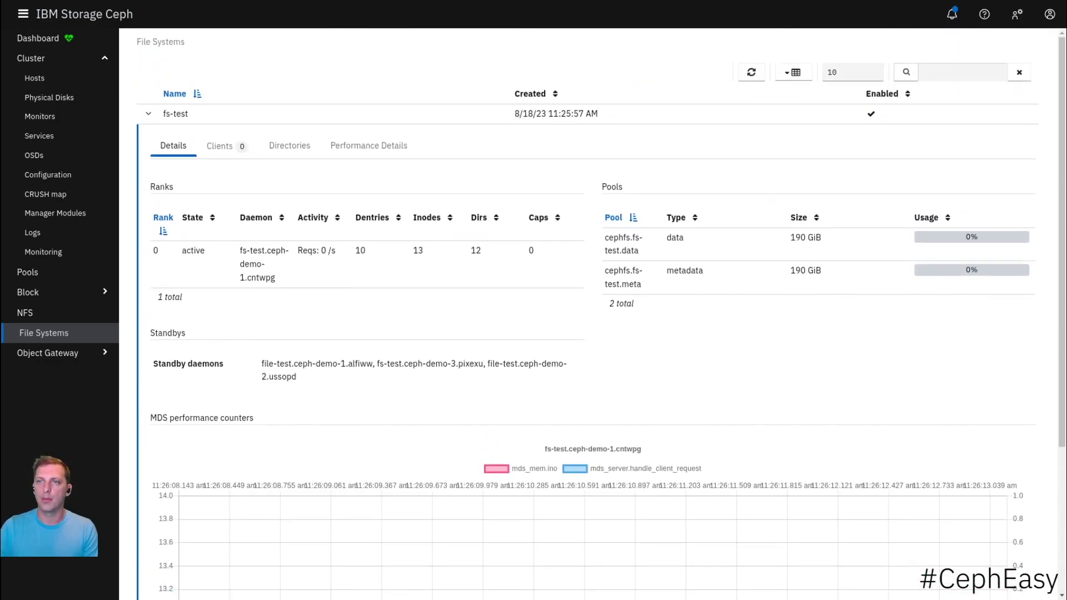
- View fs-test's Clients, Directories and Performance Details, then return to Details
{"action": "left_click", "coordinate": [219, 146]}
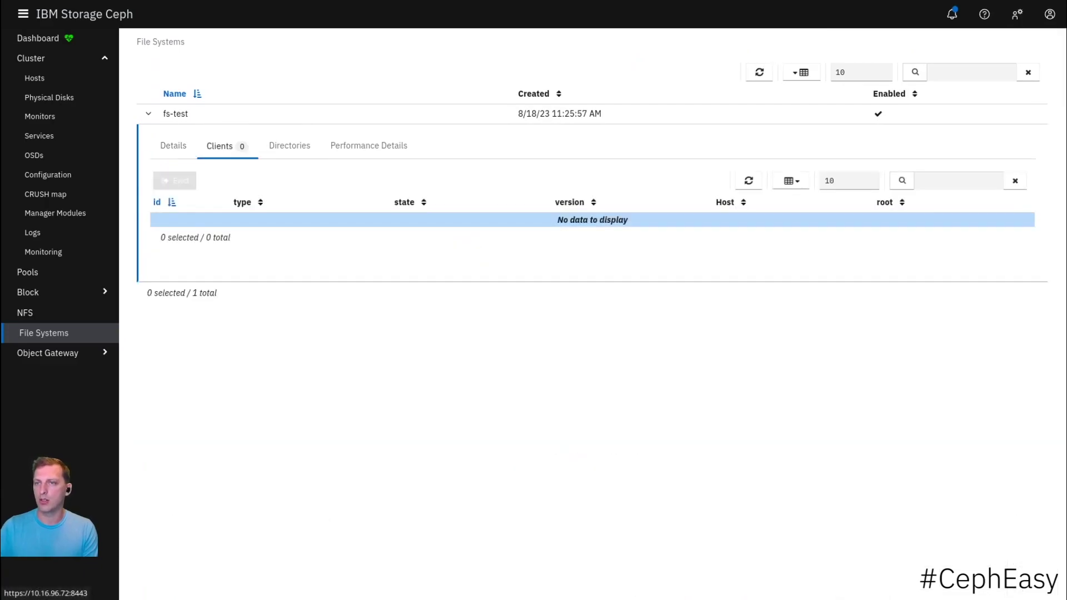
{"action": "left_click", "coordinate": [290, 146]}
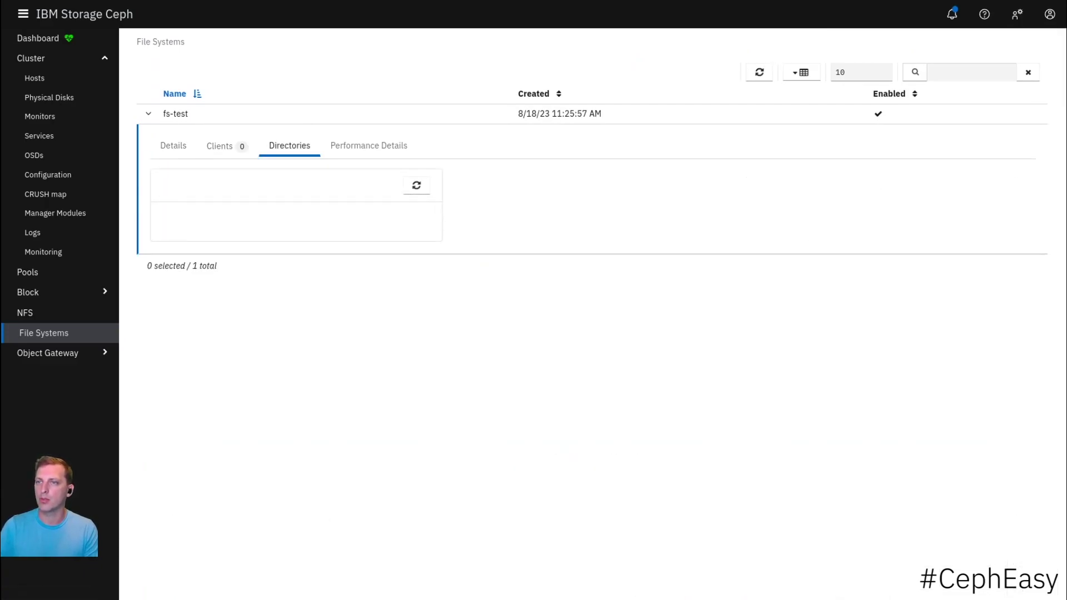
{"action": "left_click", "coordinate": [368, 146]}
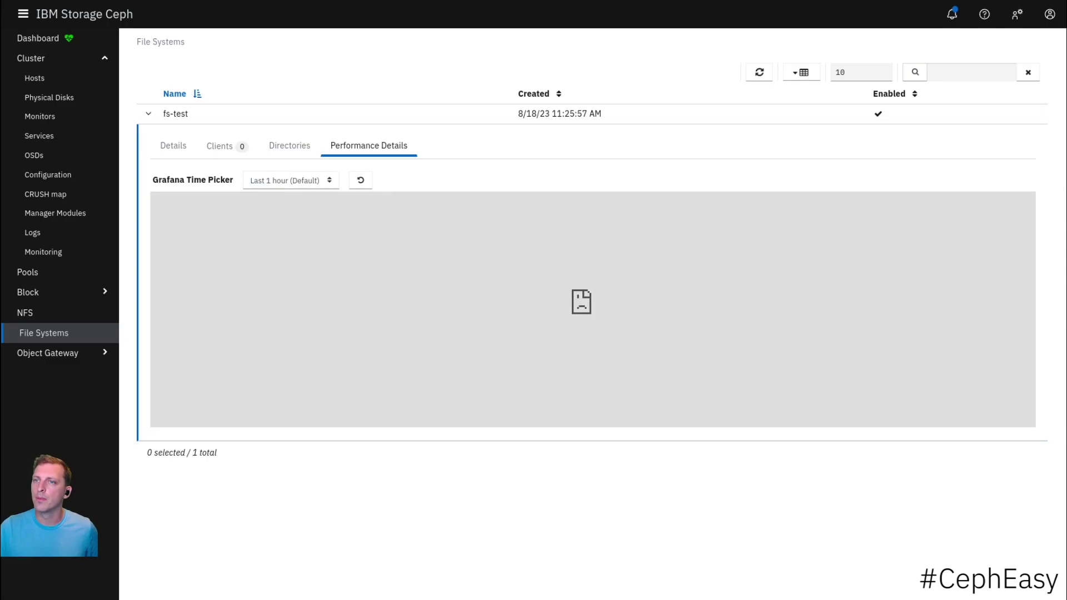
{"action": "left_click", "coordinate": [174, 146]}
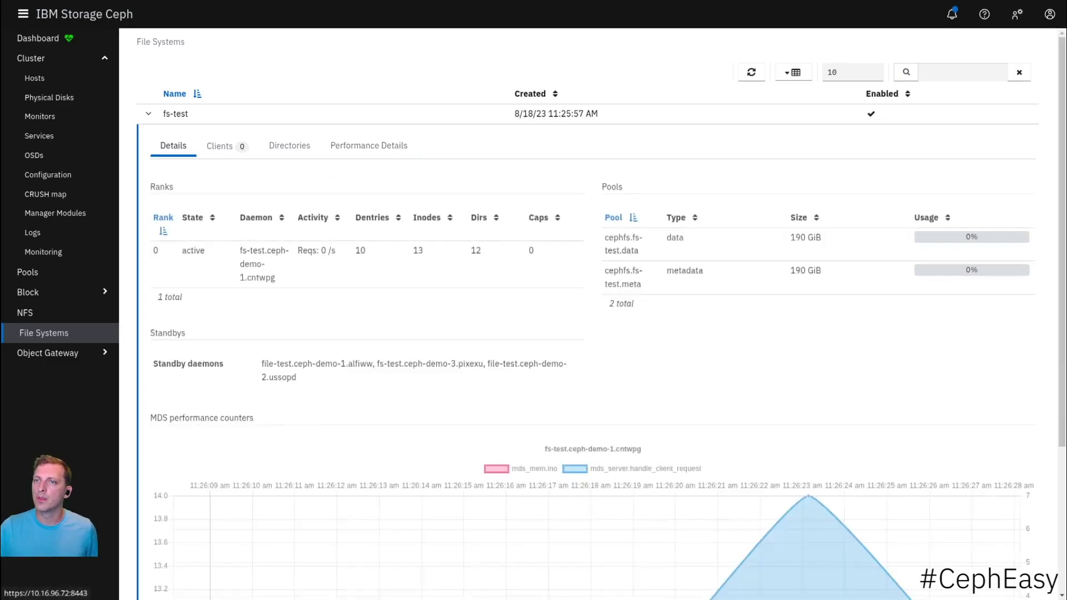